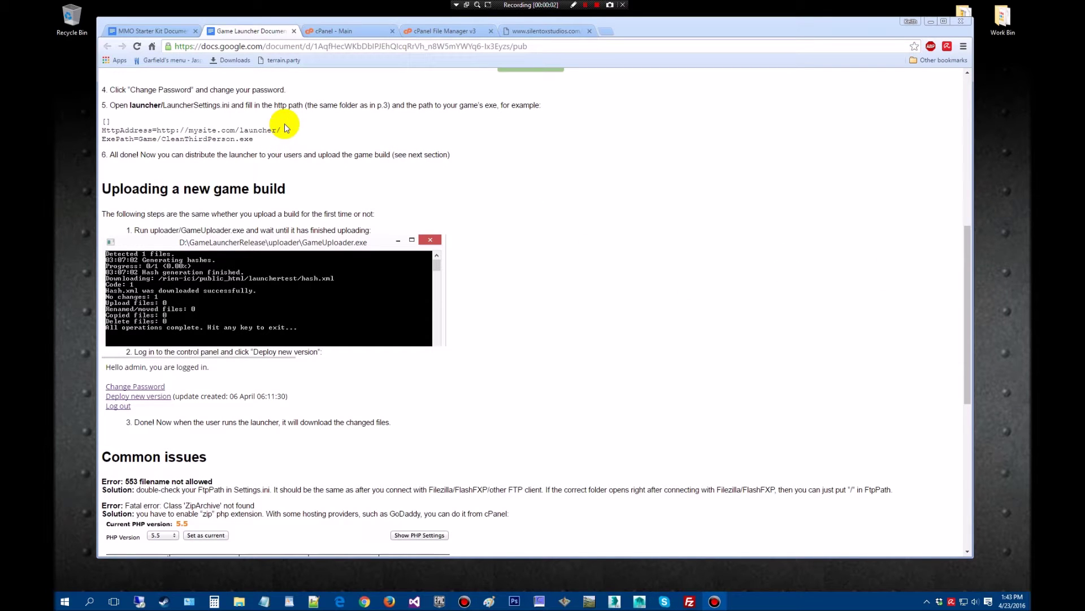
- Highlight the LauncherSettings.ini file name in step 5 of the Game Launcher documentation, and minimize the browser window
left_click(225, 106)
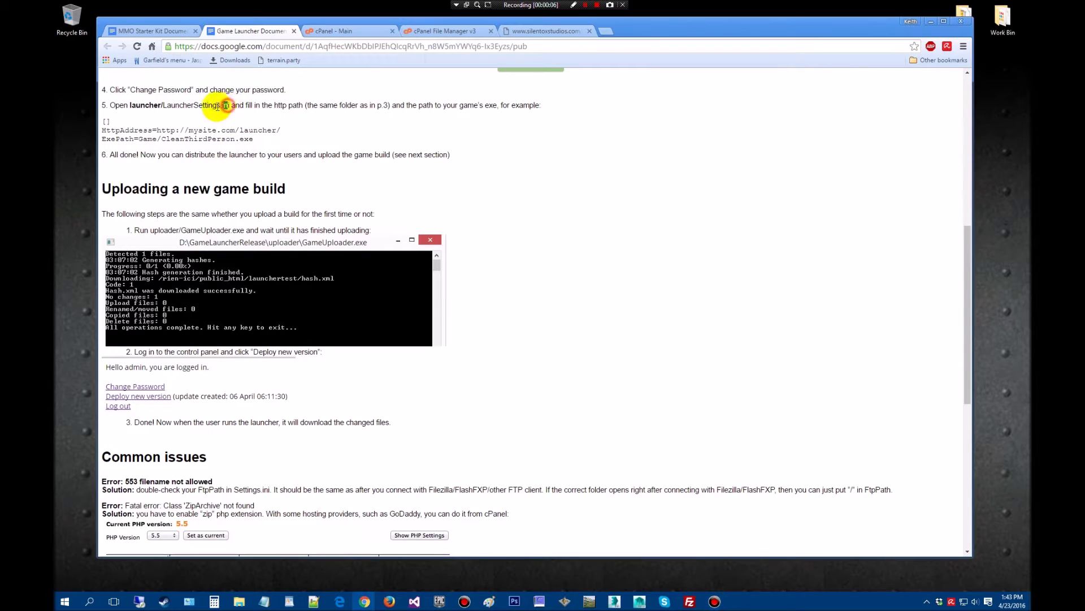
left_click_drag(226, 105, 162, 105)
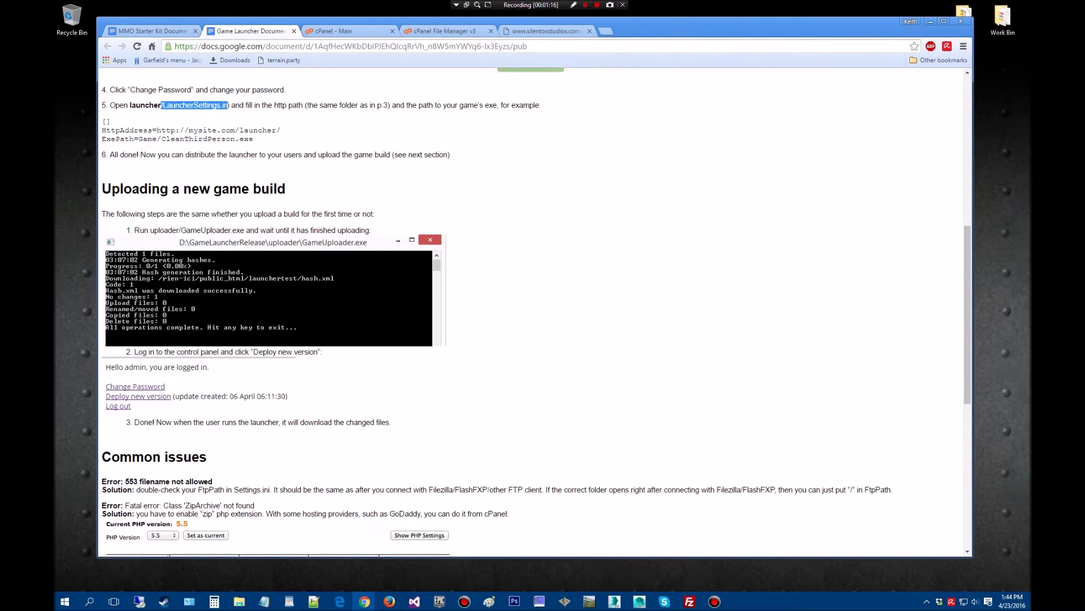
key("super+Down")
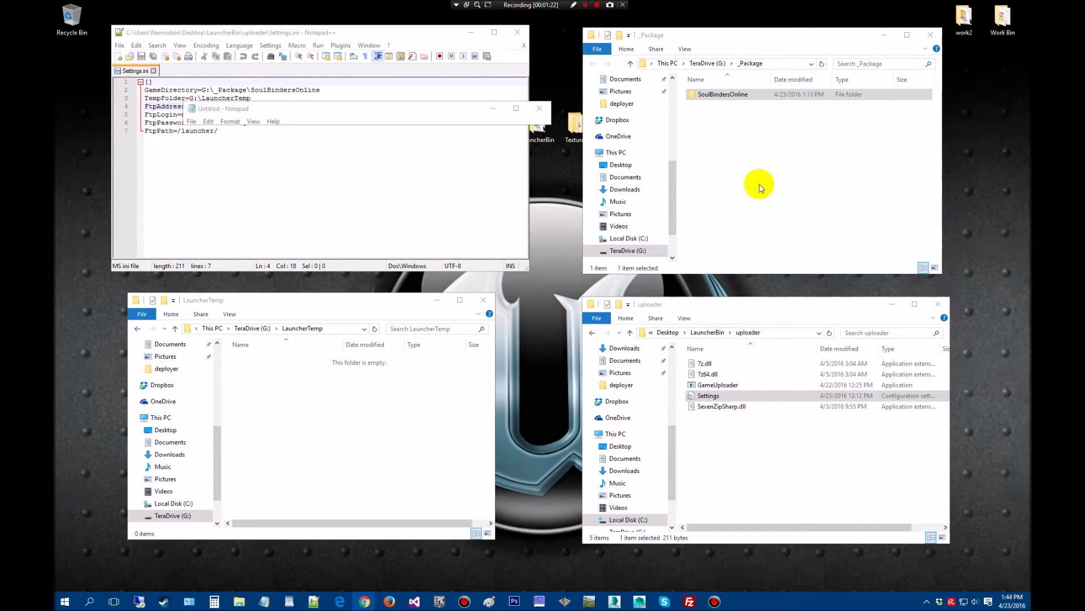
- Examine the SoulBindersOnline package folder and the LauncherTemp folder alongside the paths in the uploader's Settings.ini
left_click(762, 40)
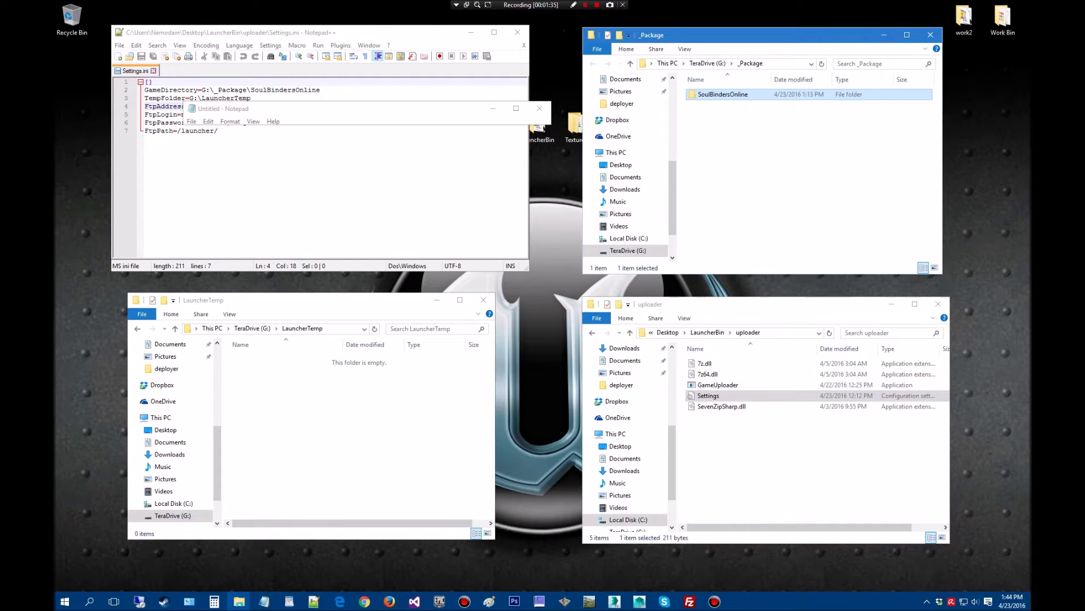
key("alt+Tab")
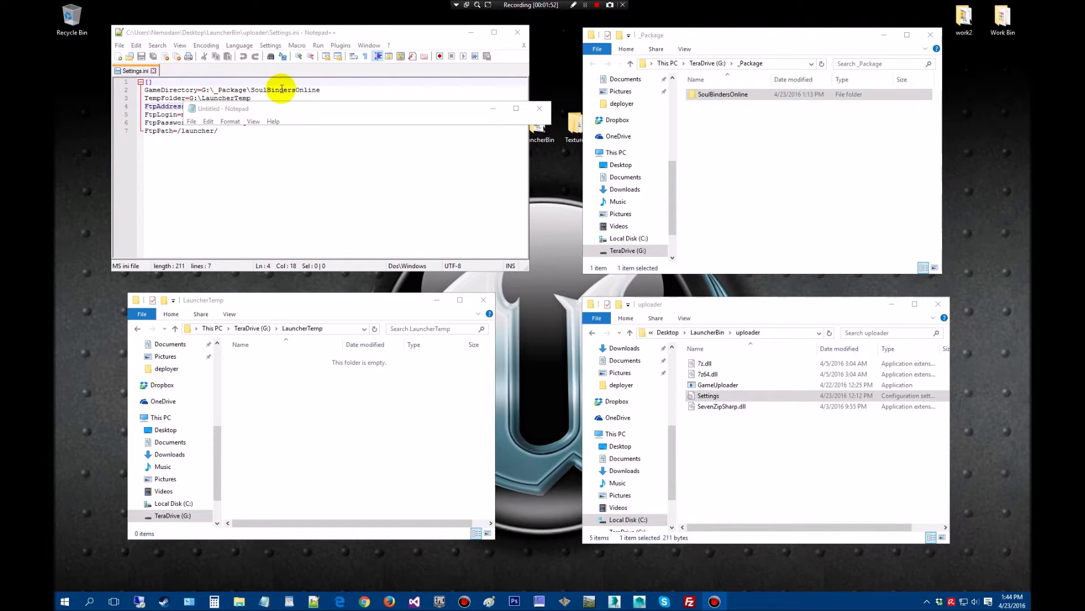
left_click(747, 94)
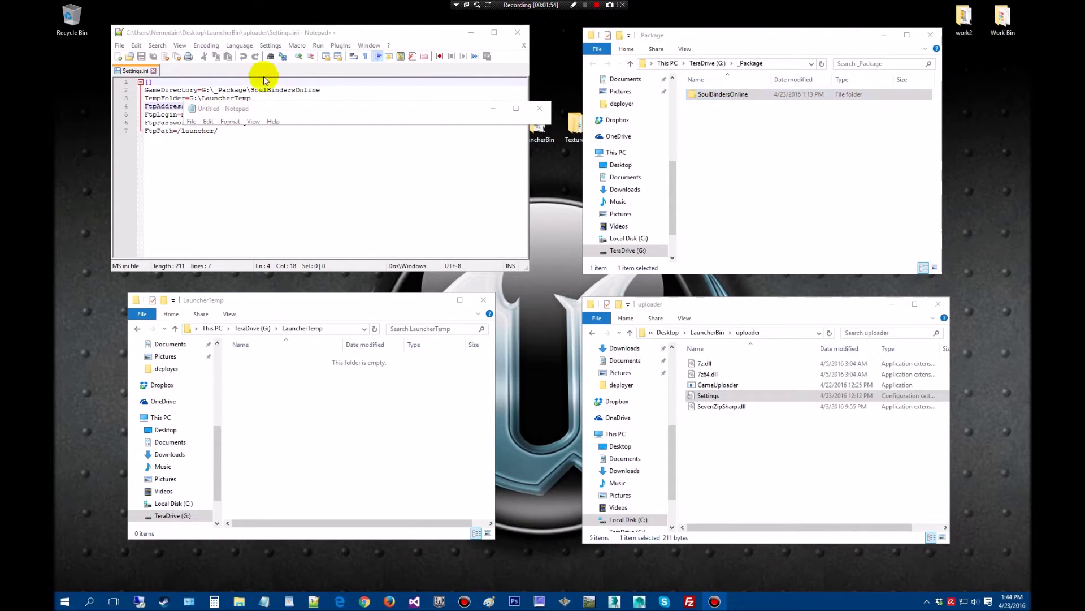
left_click(311, 394)
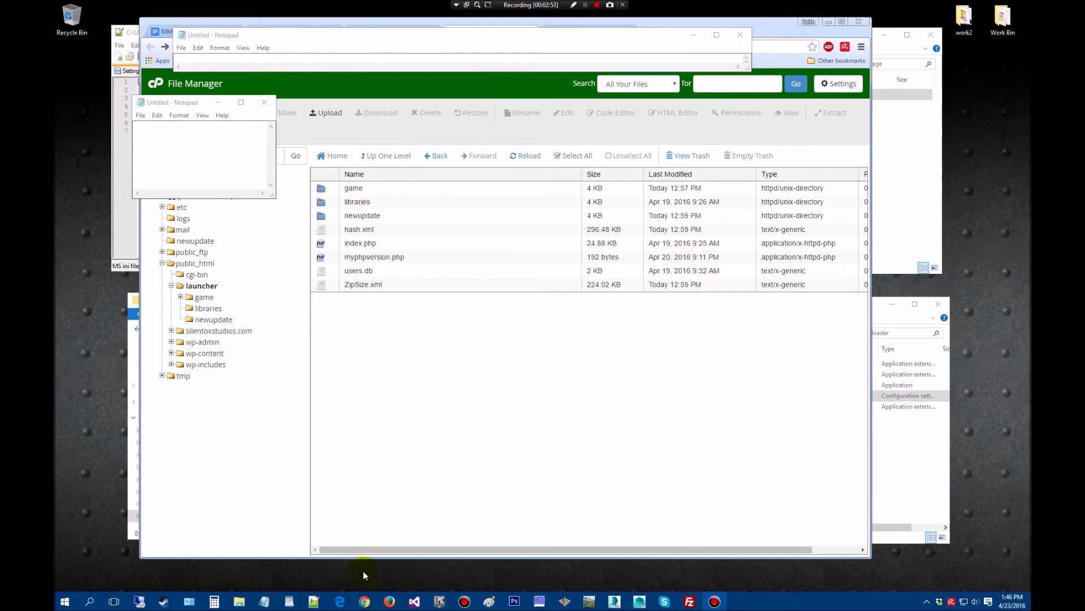
- Switch to Settings.ini in Notepad++ and highlight the SoulBindersOnline folder name in the GameDirectory path
mouse_move(310, 603)
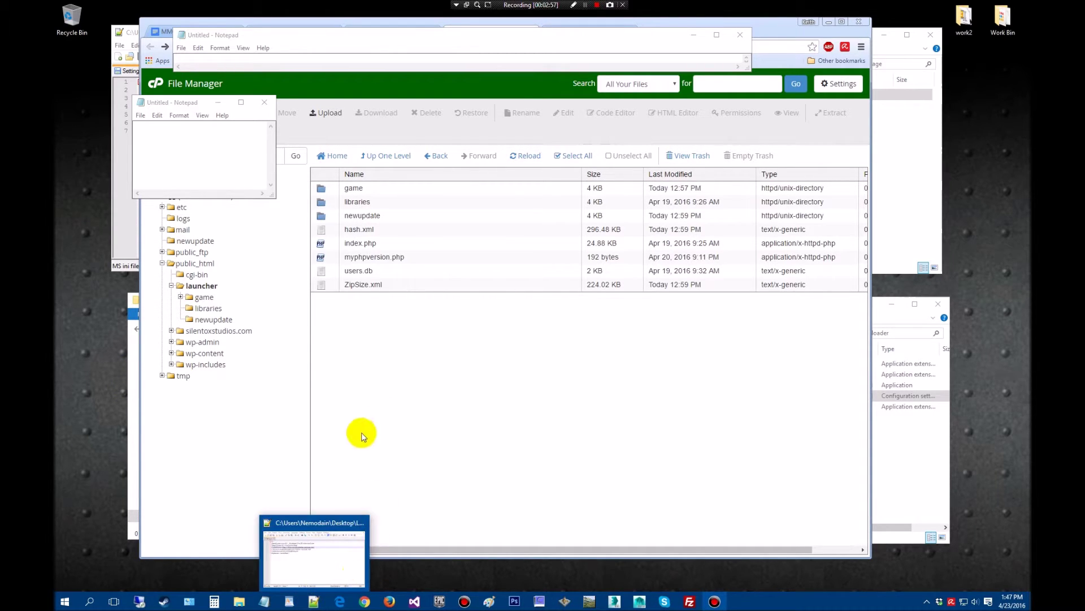
key("alt+Tab")
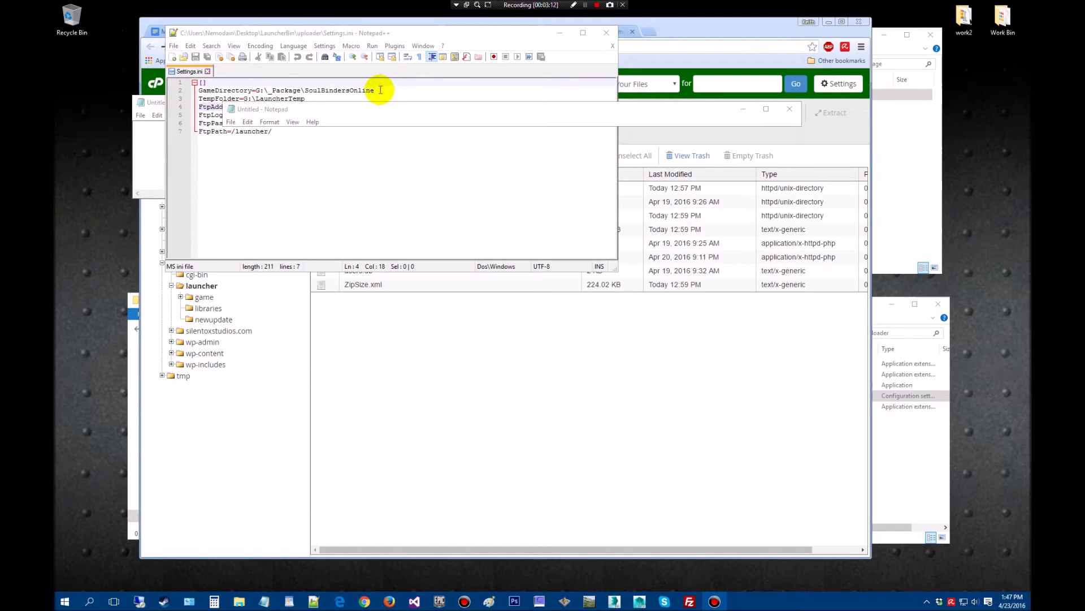
left_click_drag(302, 91, 375, 91)
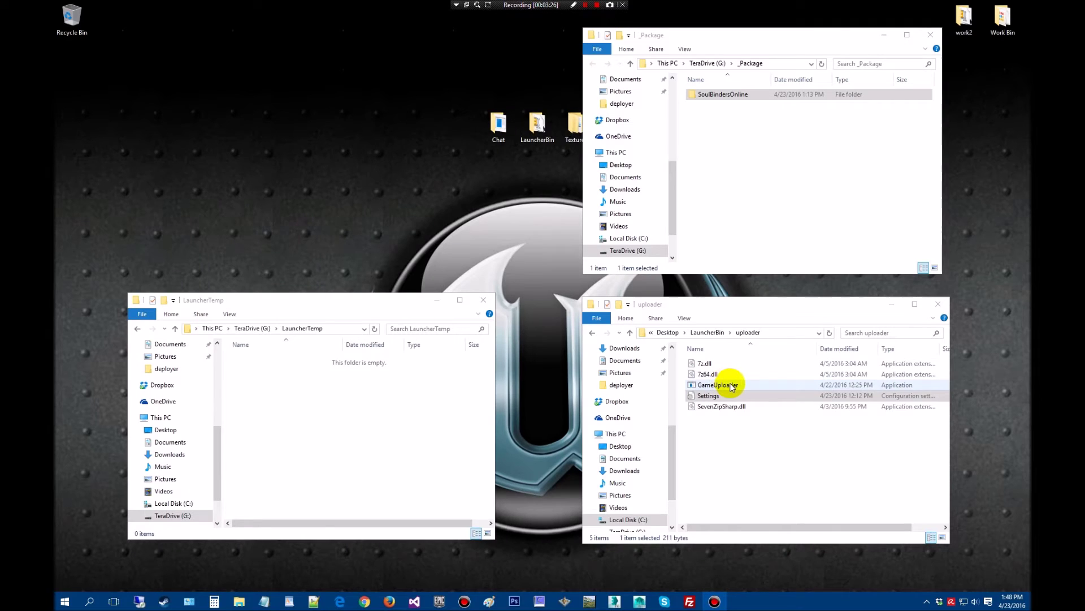
- Run GameUploader from the LauncherBin uploader folder and move its console window clear of the folder windows below
double_click(731, 386)
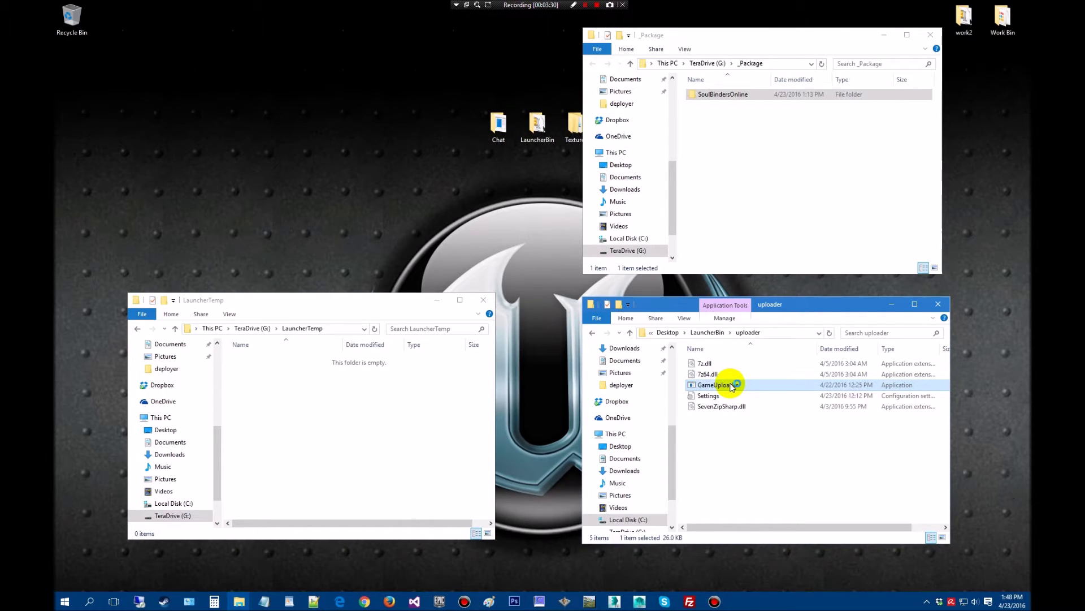
left_click(497, 104)
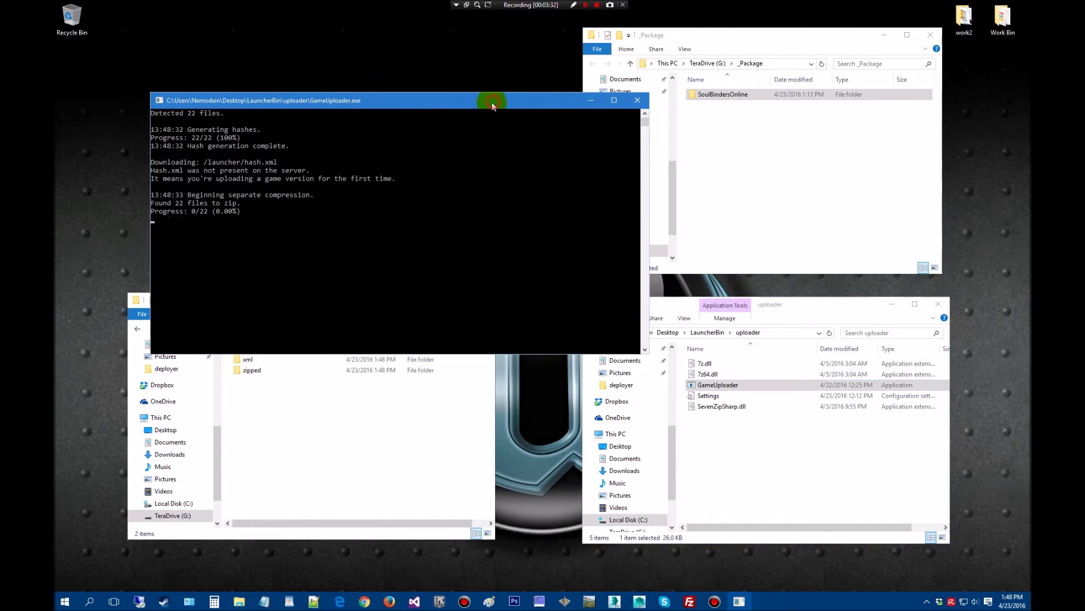
left_click_drag(493, 106, 437, 25)
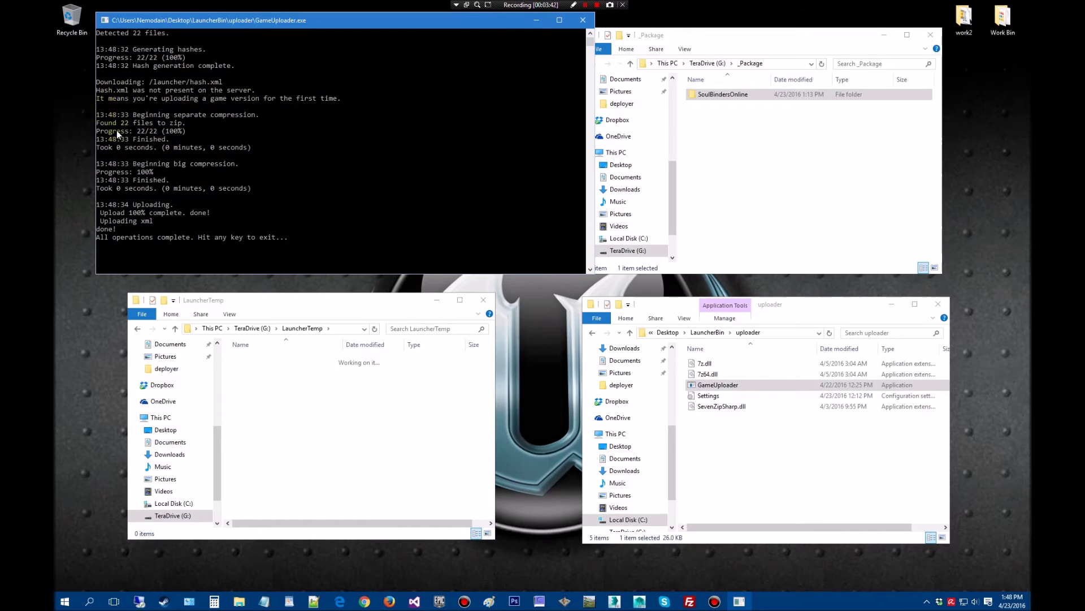
- Review the uploader's compression and upload log against the SoulBindersOnline package folder, and exit the uploader
left_click(791, 95)
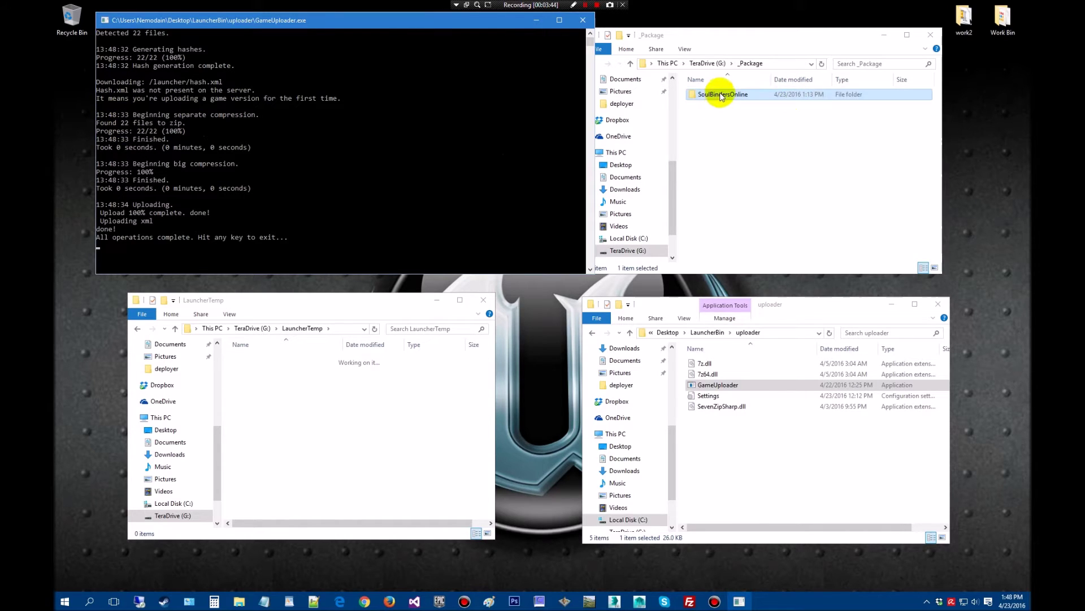
left_click(300, 179)
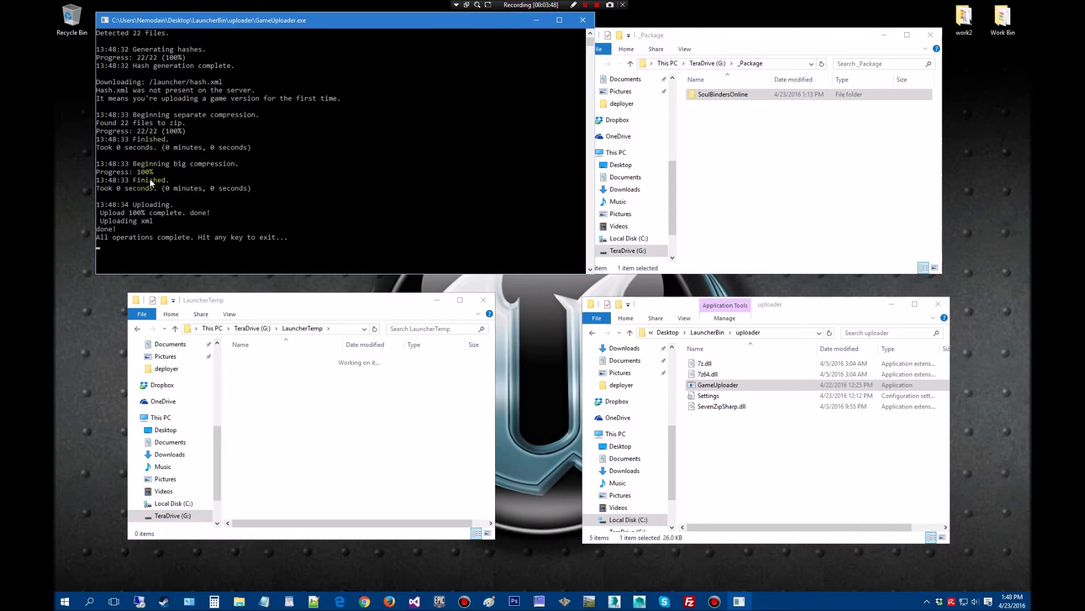
left_click(748, 96)
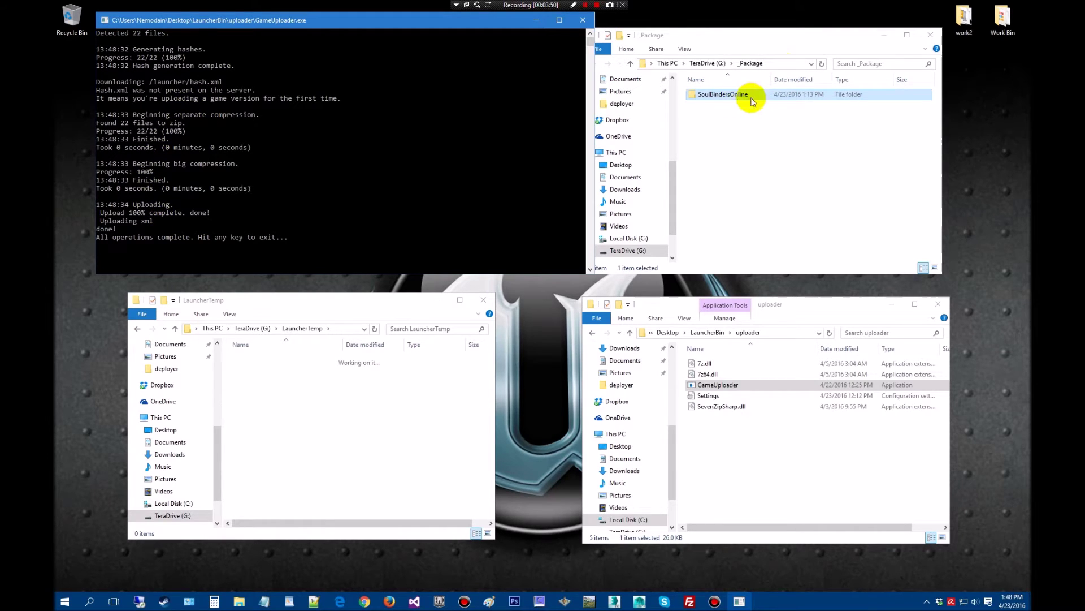
left_click(507, 153)
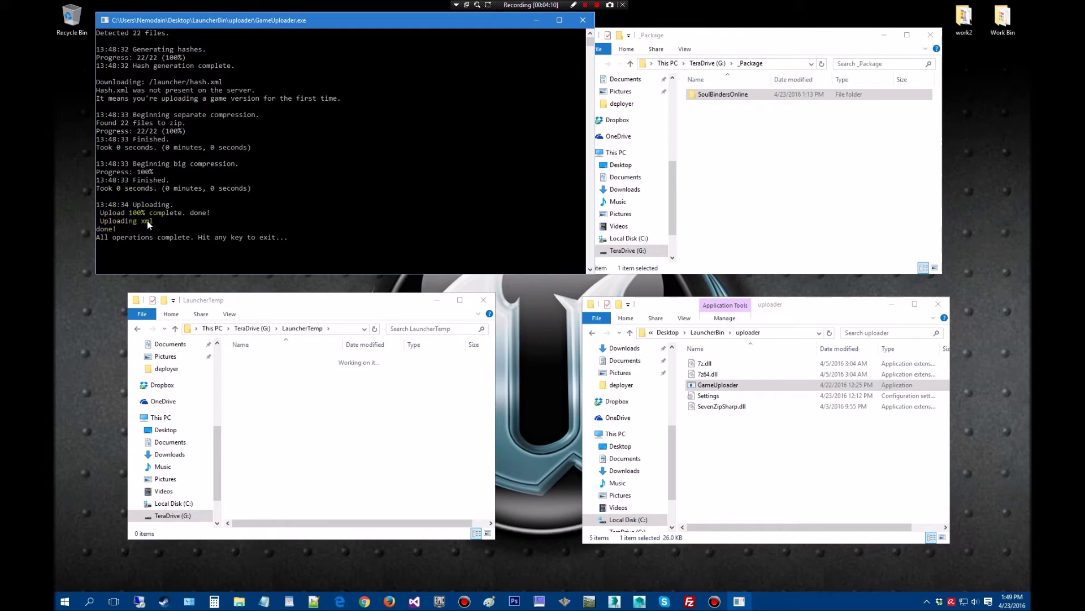
left_click(197, 247)
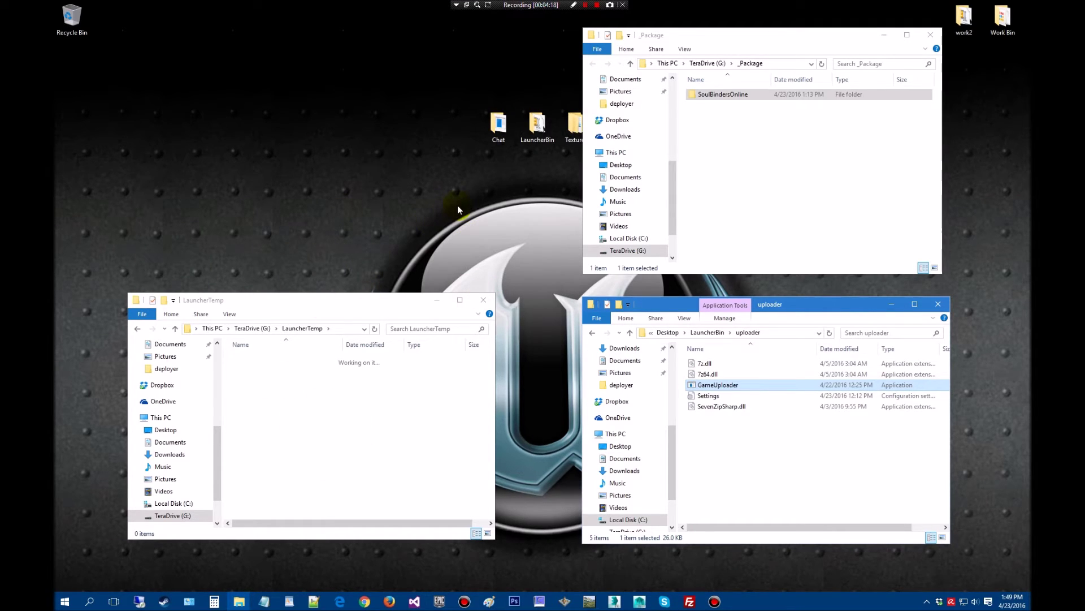
- Minimize the _Package, uploader and LauncherTemp folder windows to clear the desktop
left_click(537, 129)
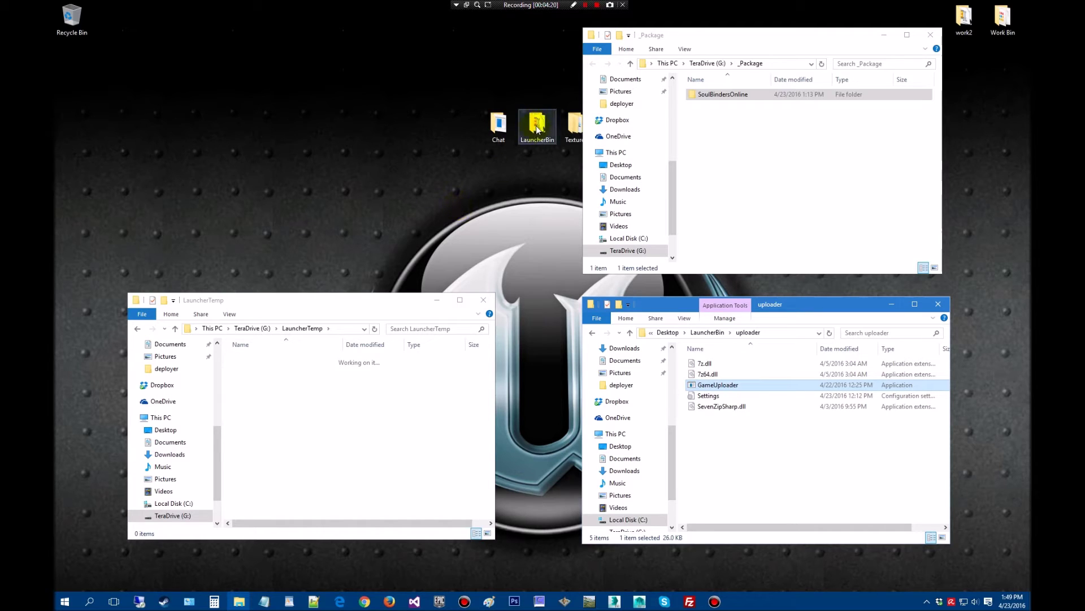
left_click(885, 35)
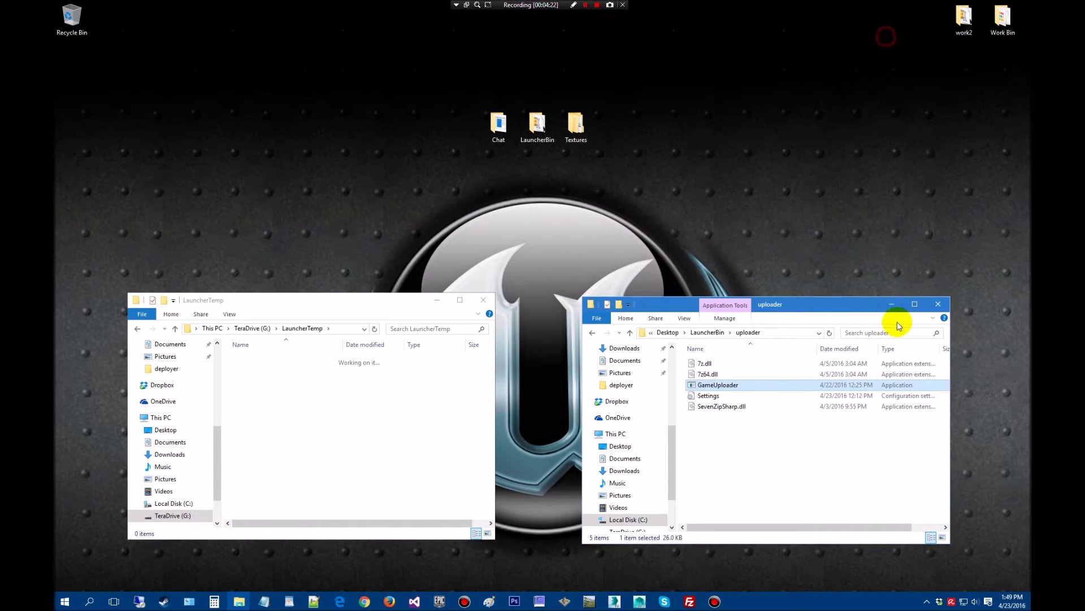
left_click(892, 305)
left_click(436, 300)
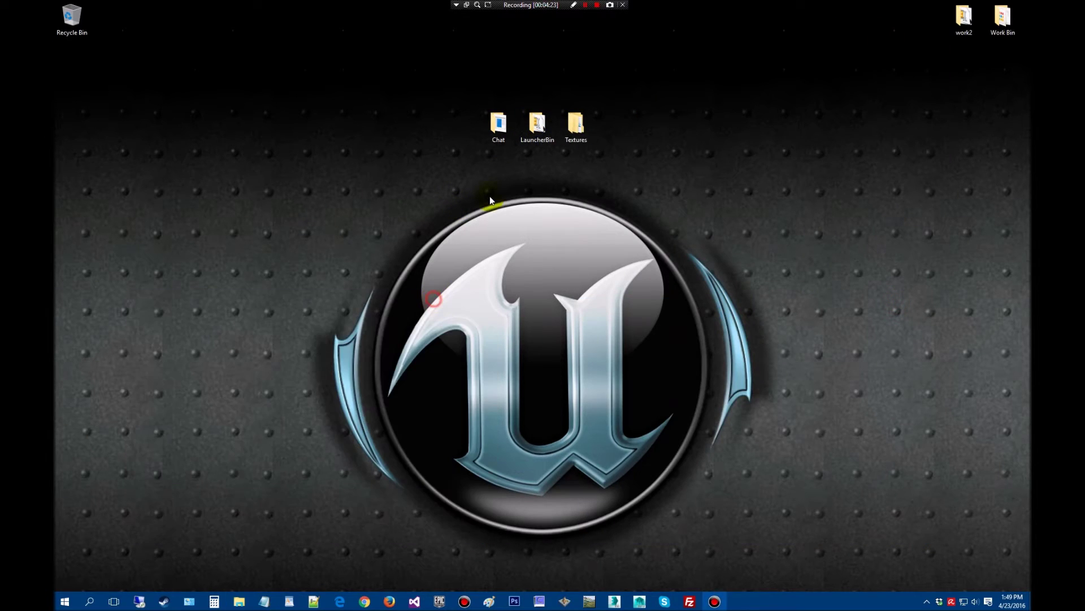
- Open the launcher folder inside LauncherBin on the desktop and start the Launcher application
left_click(536, 122)
double_click(536, 122)
left_click_drag(371, 315, 574, 189)
double_click(485, 256)
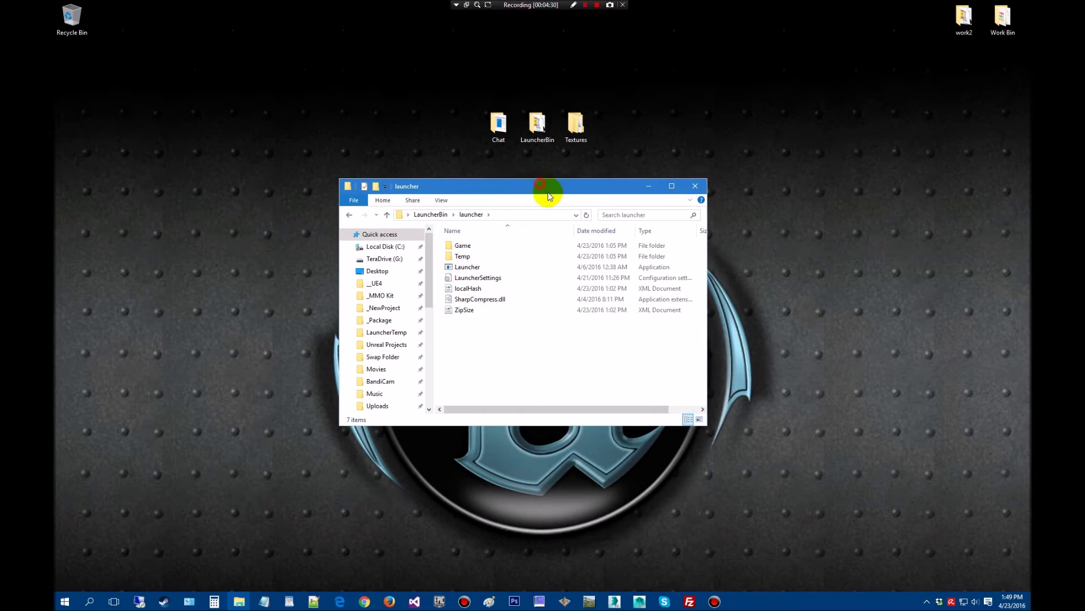
left_click_drag(544, 187, 567, 278)
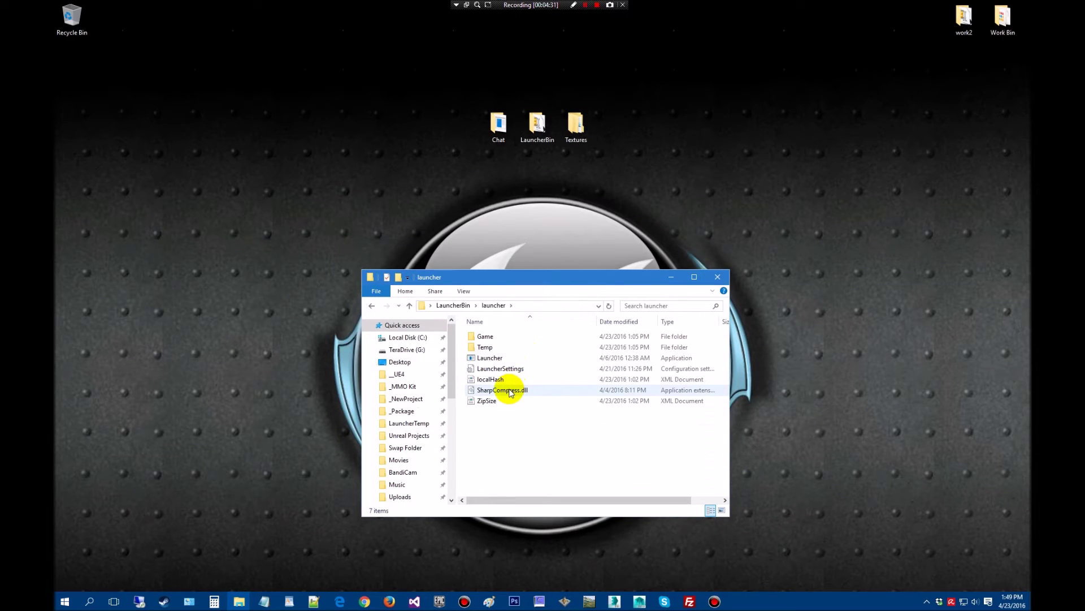
double_click(513, 357)
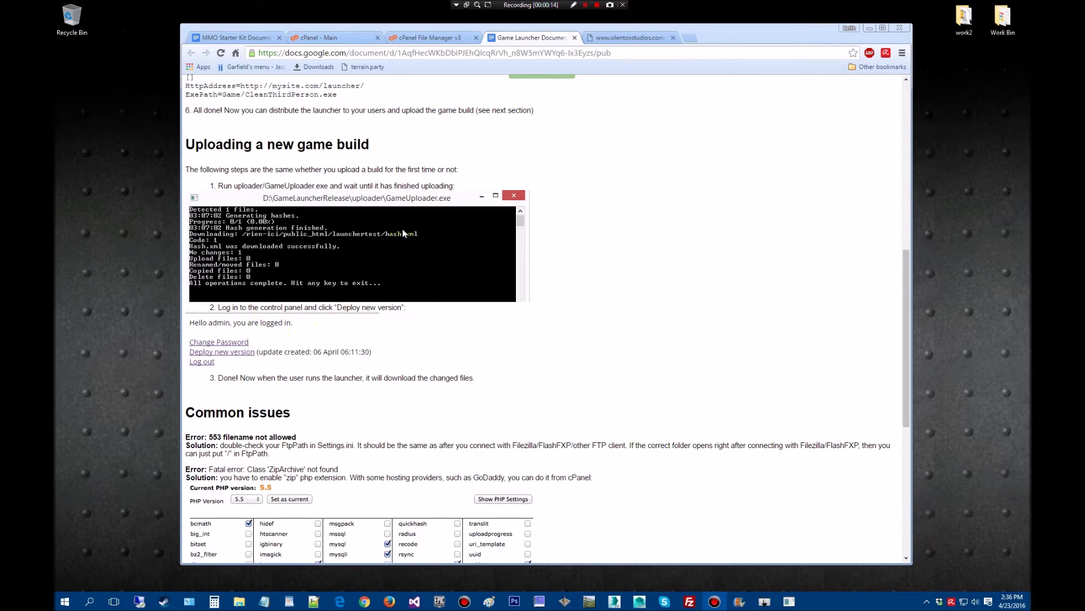
- Log in to the silentoxstudios.com launcher control panel with the prefilled admin credentials, and return to the Game Launcher documentation
left_click(629, 38)
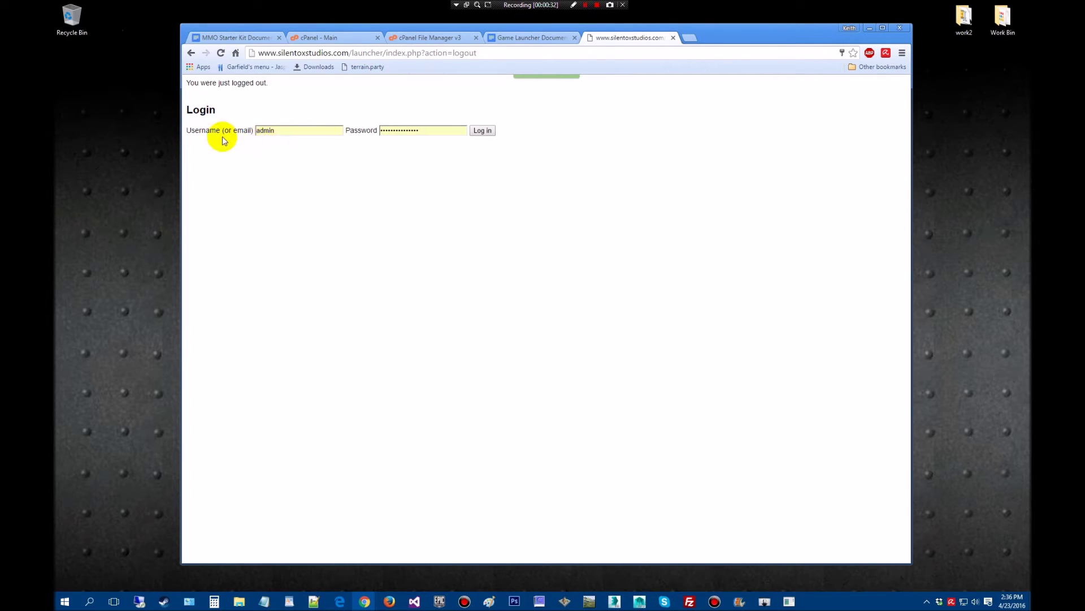
left_click(484, 135)
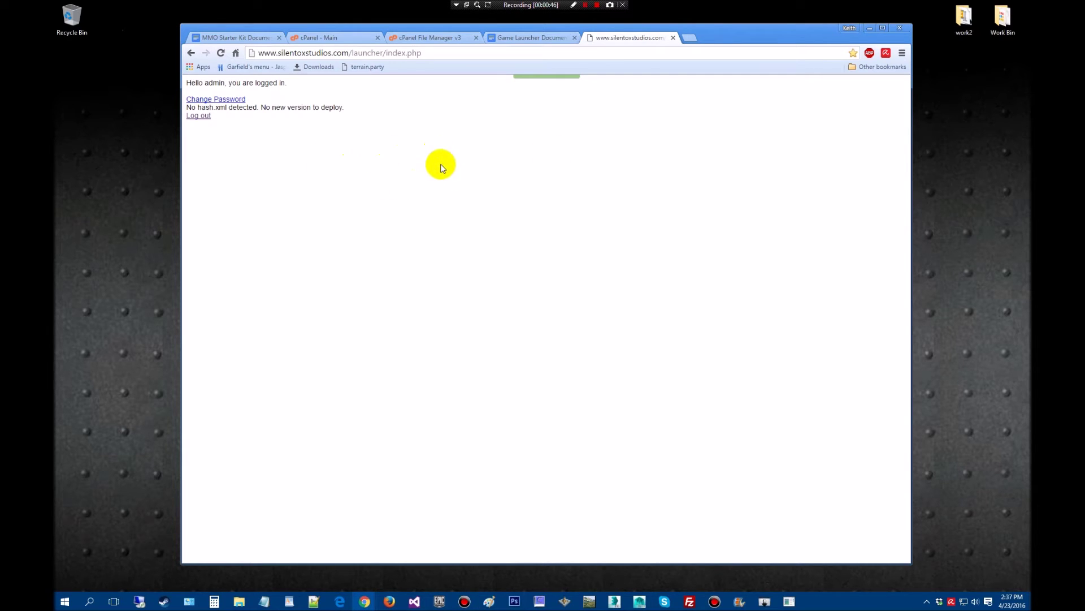
left_click(531, 37)
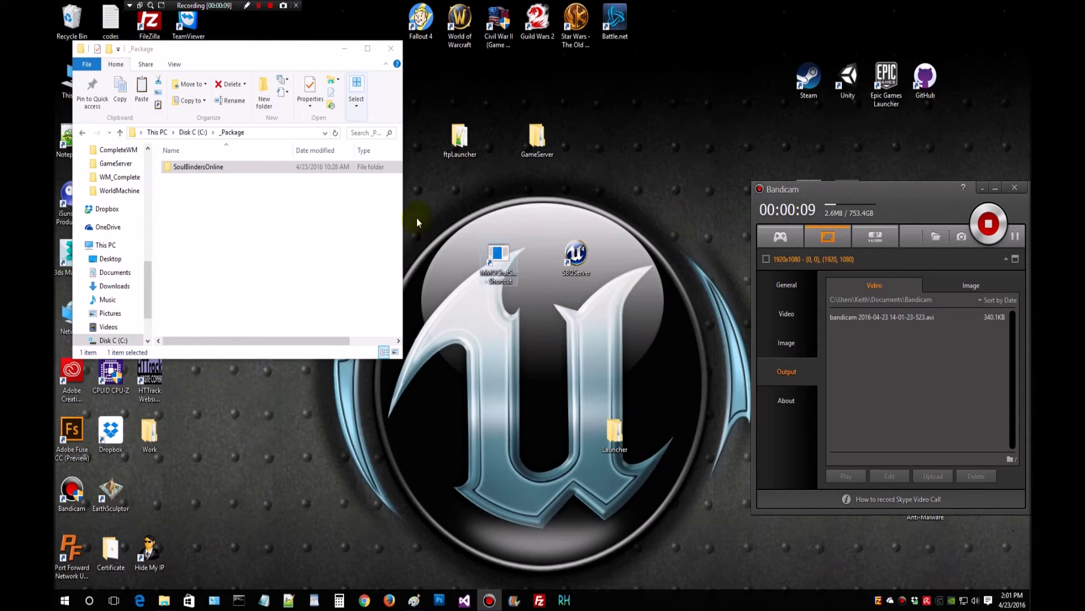
- Browse the SoulBindersOnline package down to its Binaries\Win64 folder to view the server executable, and minimize the window
double_click(212, 167)
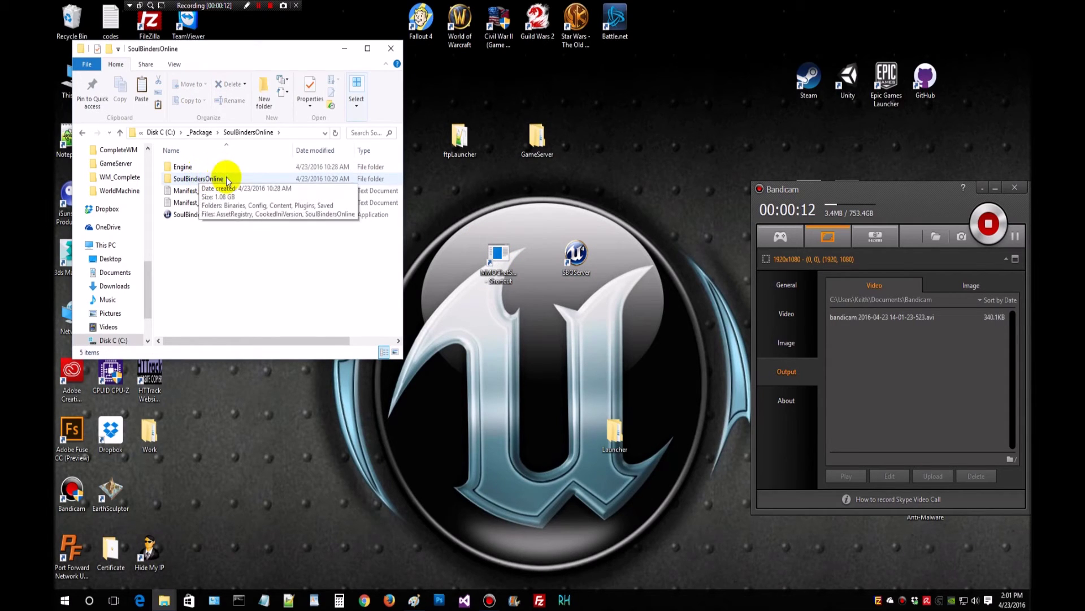
double_click(228, 178)
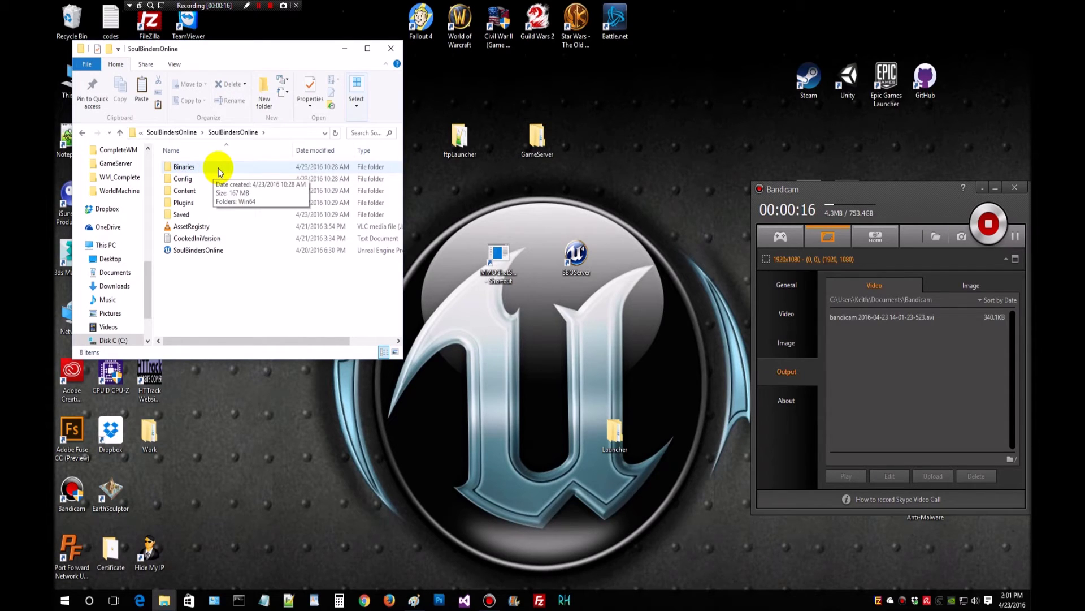
double_click(220, 169)
double_click(218, 167)
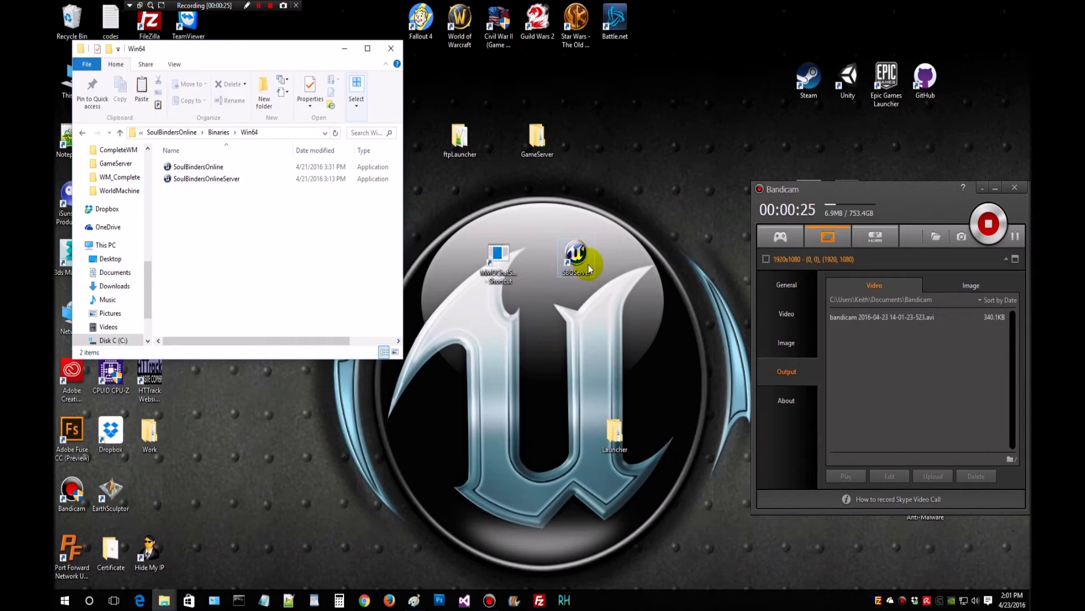
left_click(344, 48)
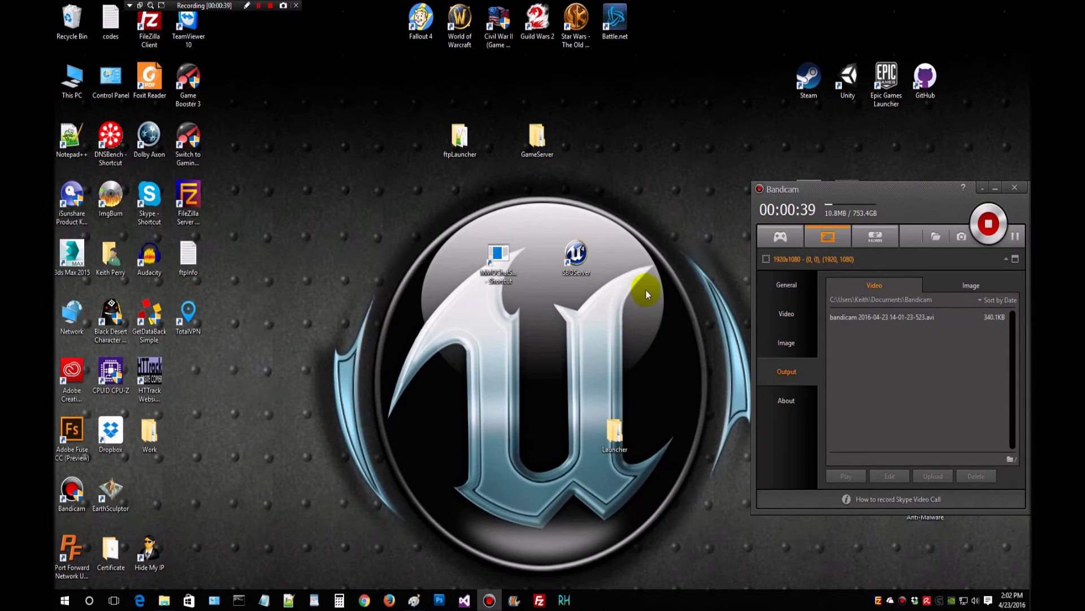
- Check the SBOServer shortcut's target for SoulBindersOnlineServer.exe with the -log argument, and close its properties
right_click(575, 252)
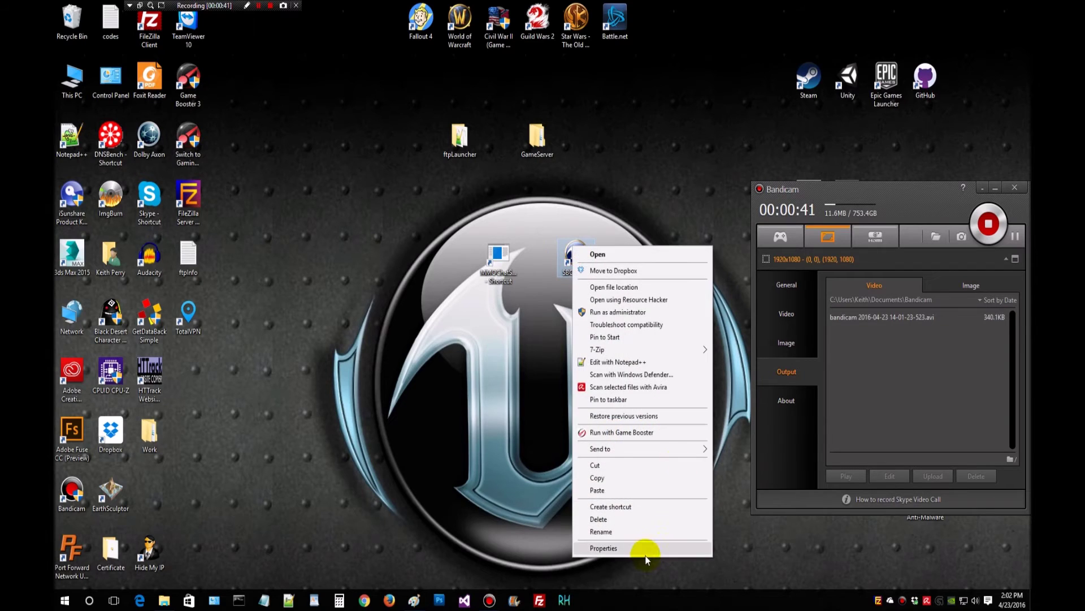
left_click(642, 549)
left_click(710, 359)
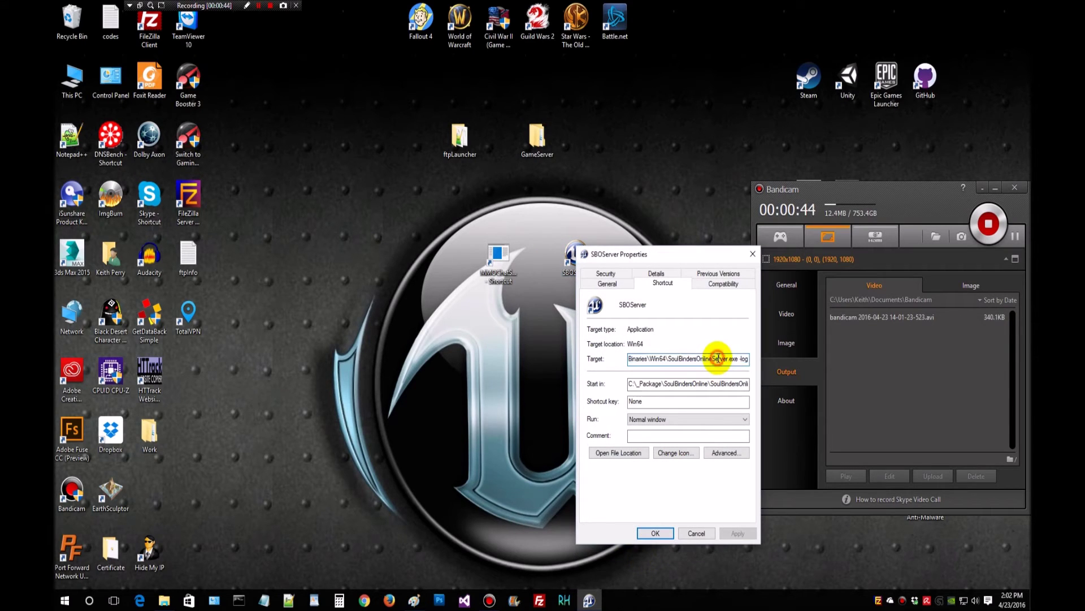
type("-log")
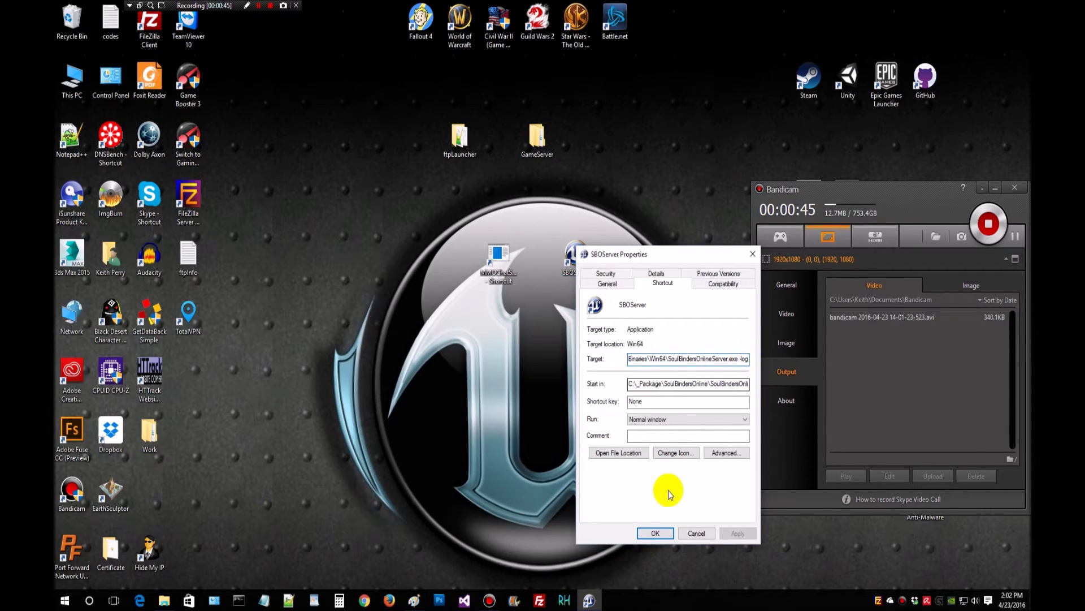
left_click(753, 254)
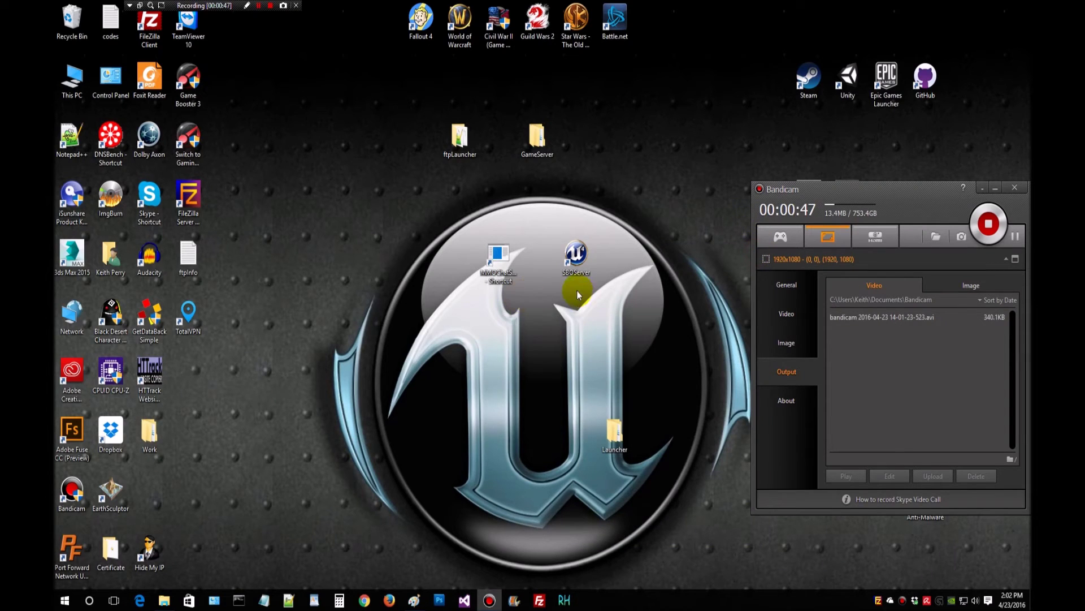
- Start the MMOChatServer from its desktop shortcut and place its console window in the desktop's upper-left area
double_click(491, 256)
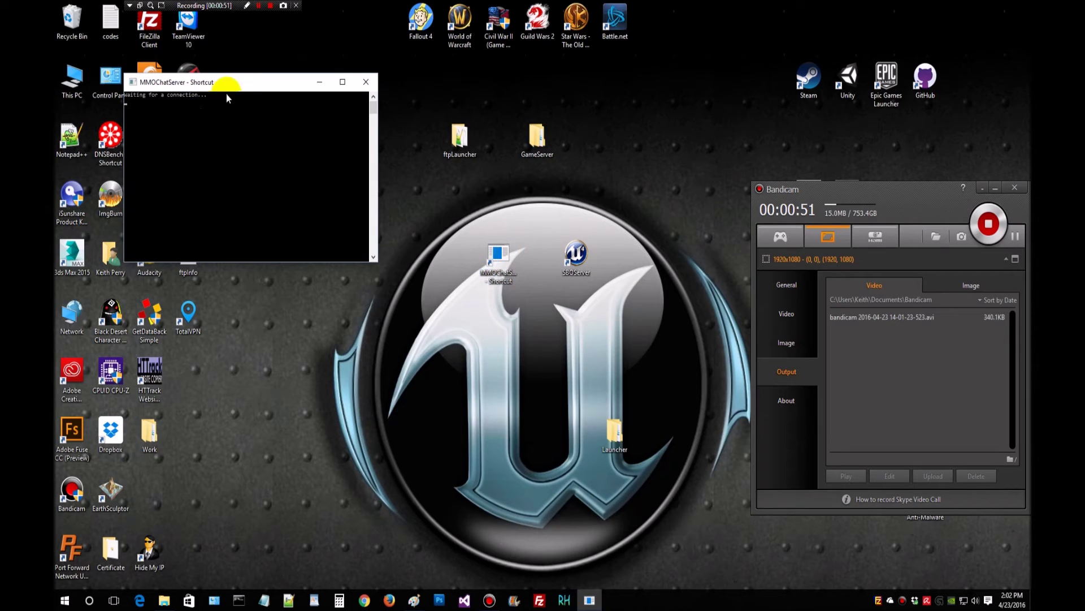
left_click_drag(226, 86, 272, 59)
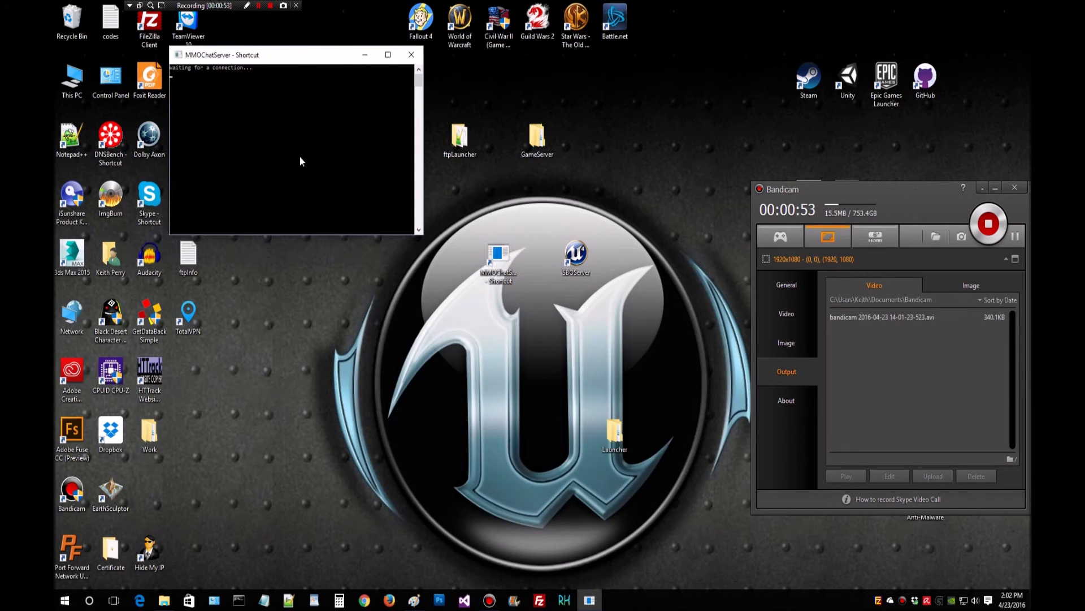
left_click(183, 64)
left_click_drag(272, 55, 202, 40)
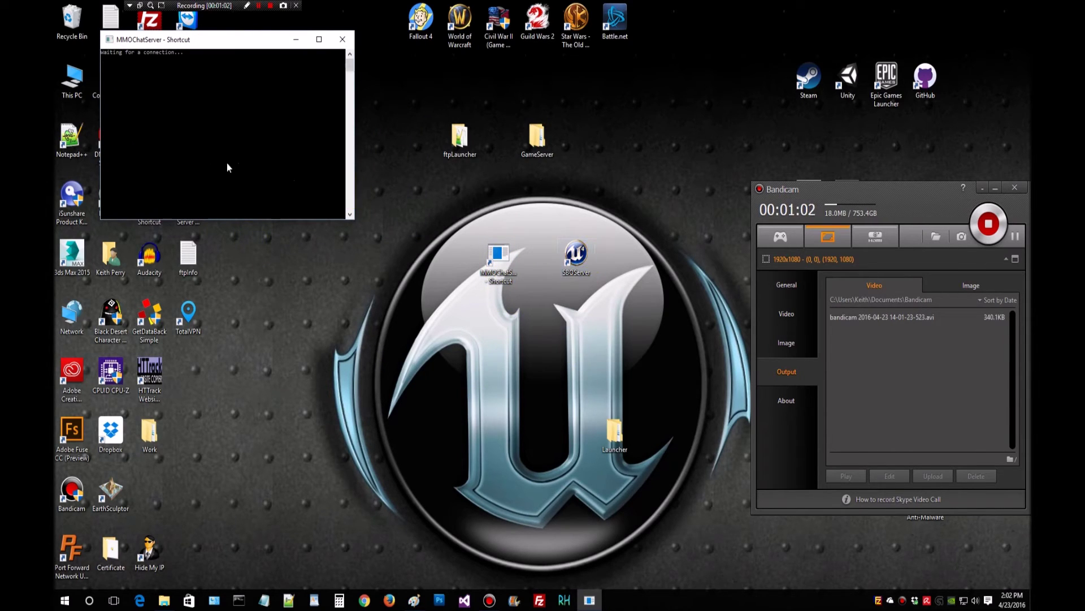
- Start the SBOServer game server from its desktop shortcut and place its log window below the MMOChatServer console
double_click(584, 262)
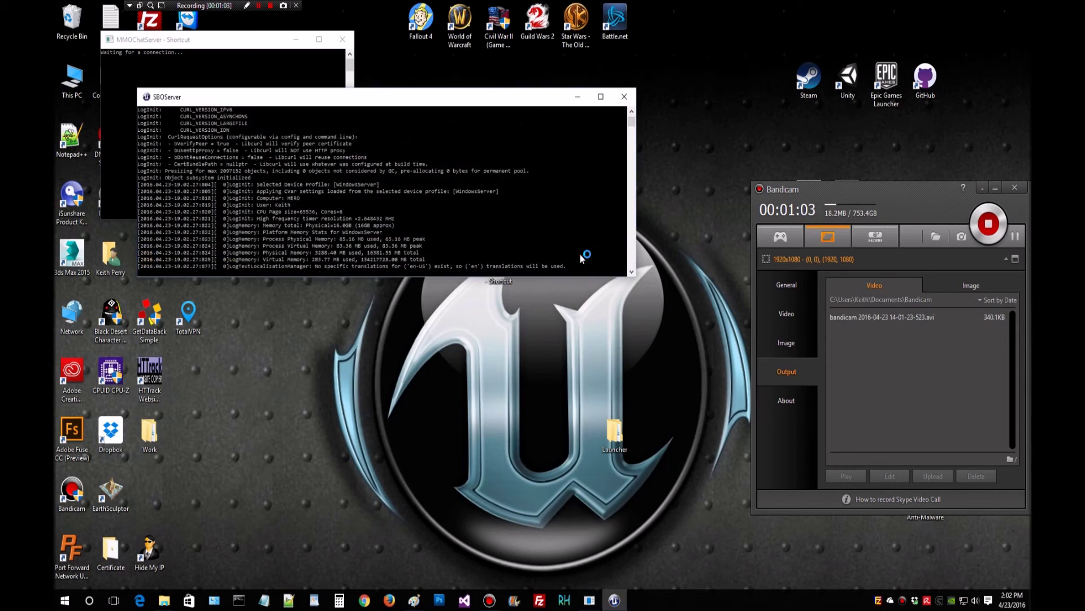
left_click(482, 100)
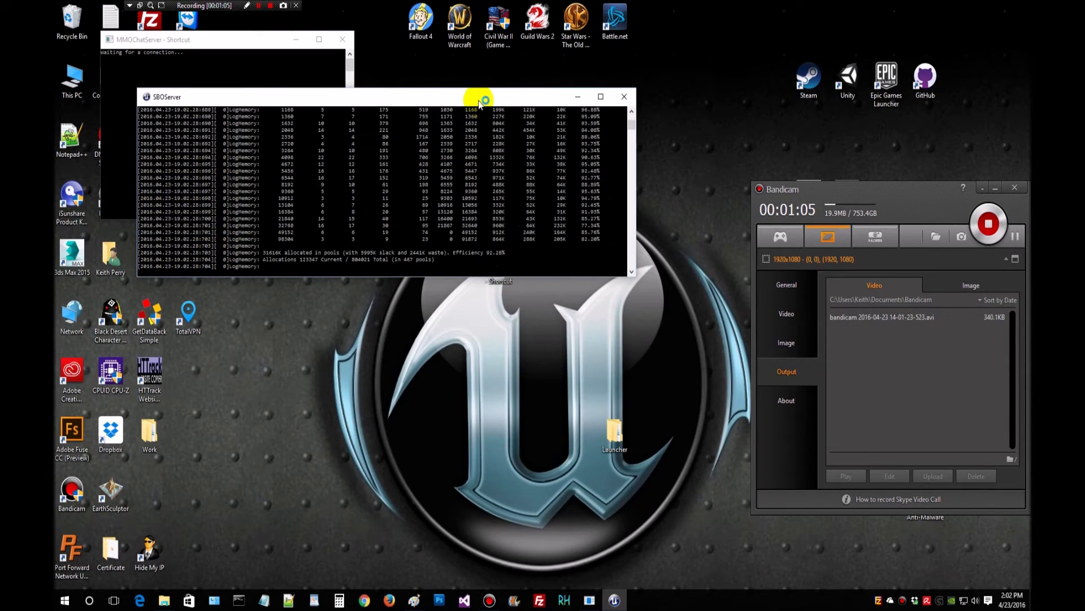
left_click_drag(479, 102, 443, 250)
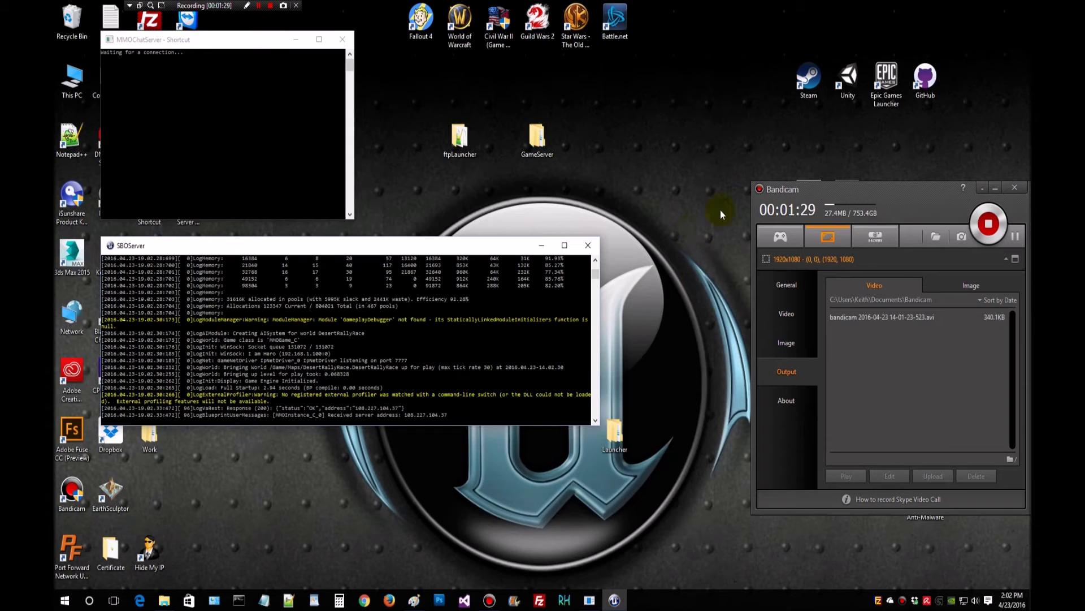
left_click(1016, 239)
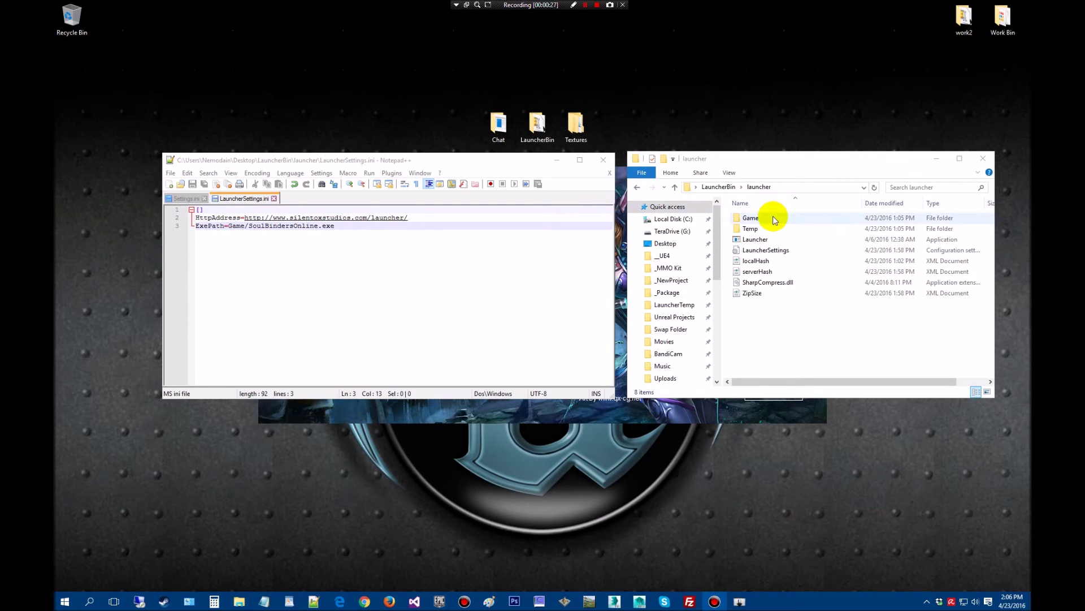
- View the game files in the launcher's Game folder, return to LauncherBin, and clear the File Explorer and Notepad++ windows off the launcher
double_click(755, 218)
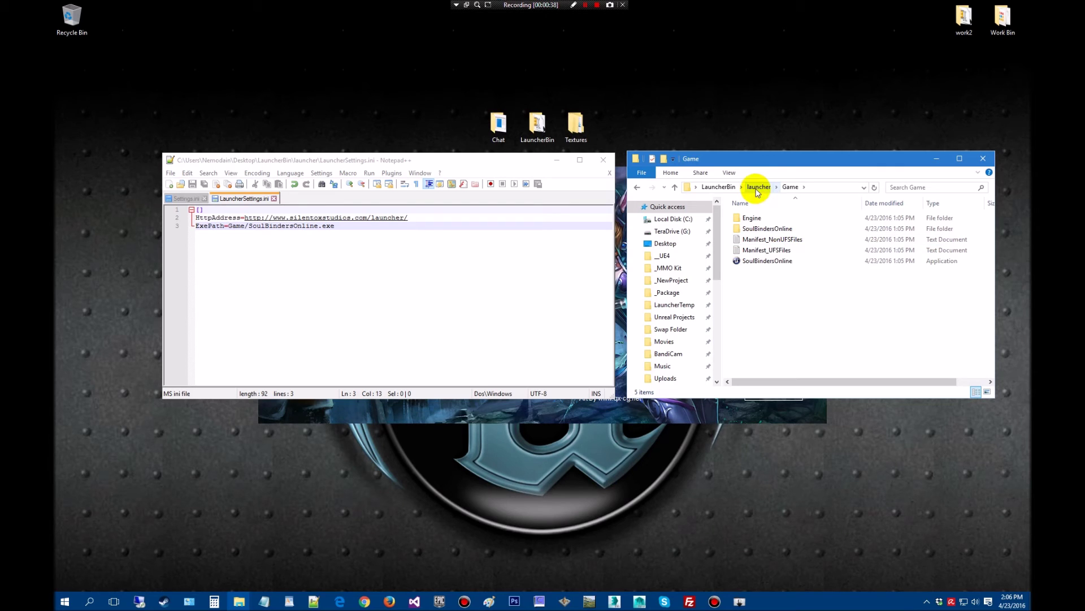
left_click(718, 187)
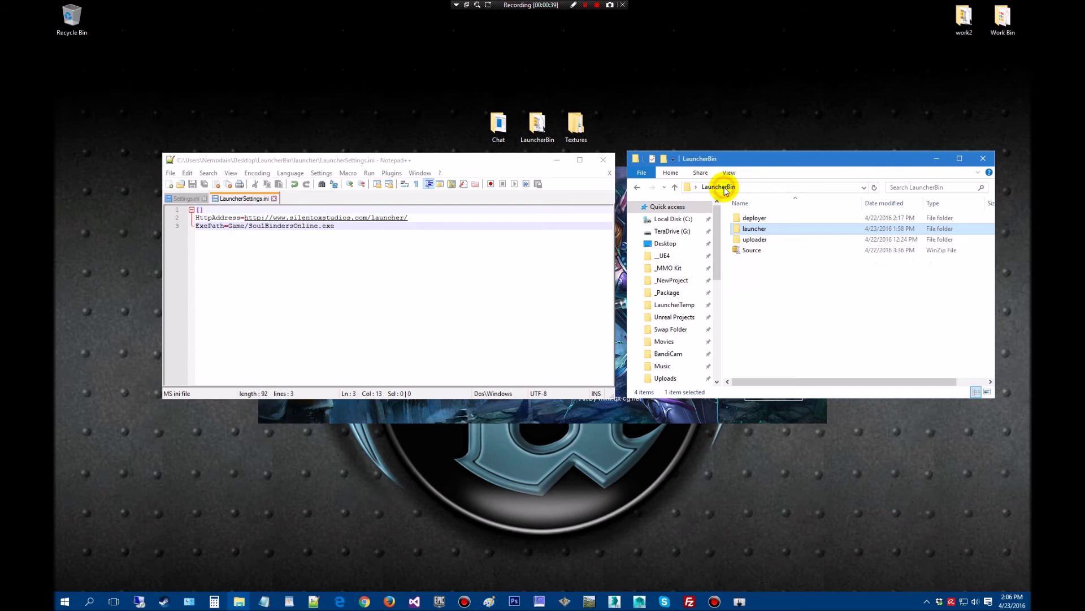
left_click(937, 158)
left_click(594, 163)
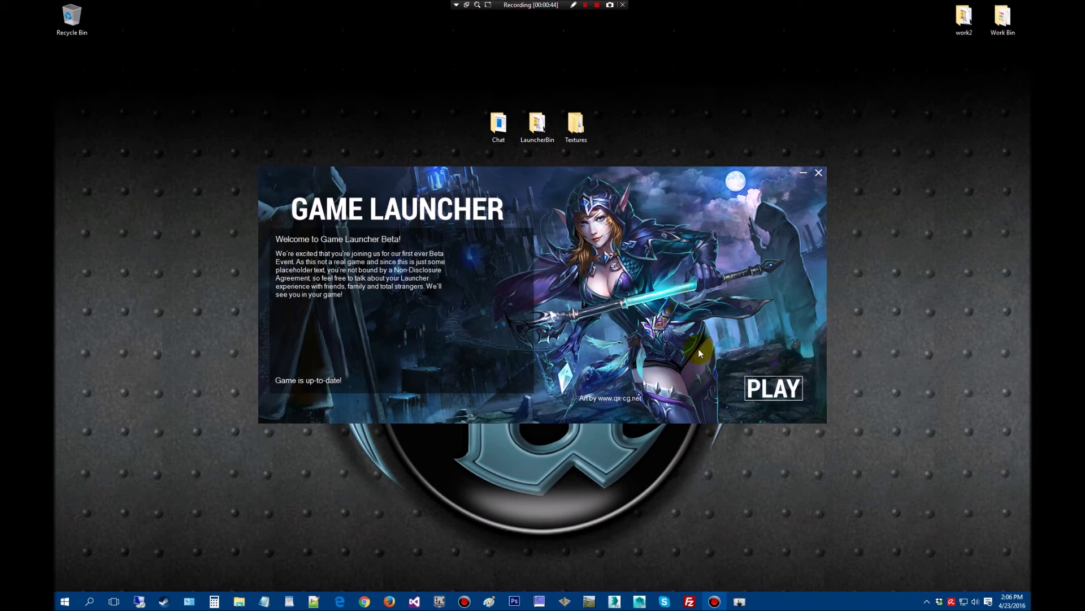
- Start the game from the Game Launcher and log in to MMO Demo with the account name and password
left_click(557, 353)
left_click(775, 394)
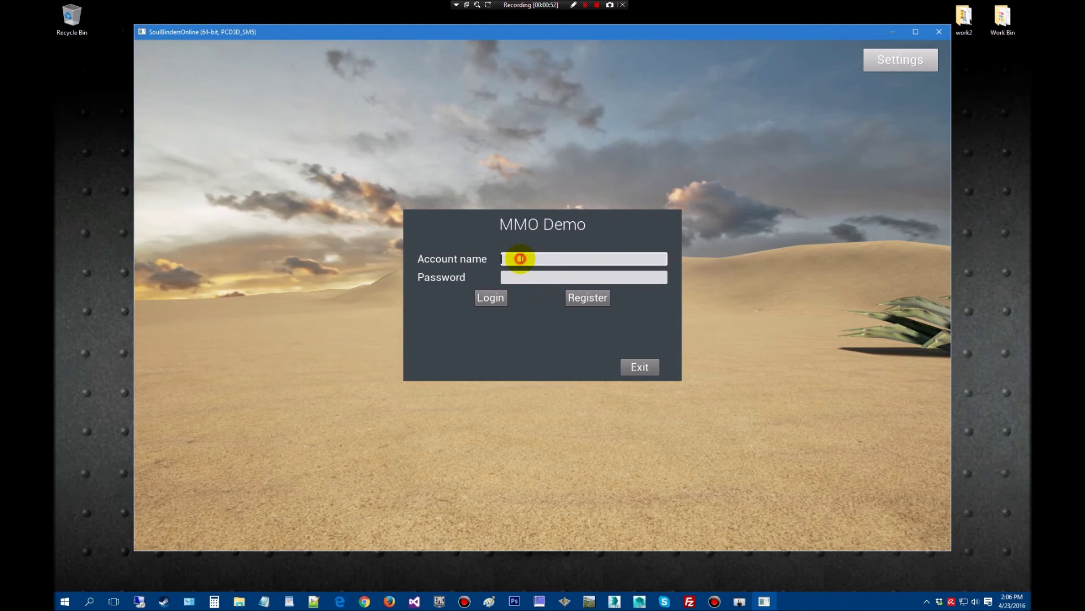
left_click(521, 260)
type("Newg")
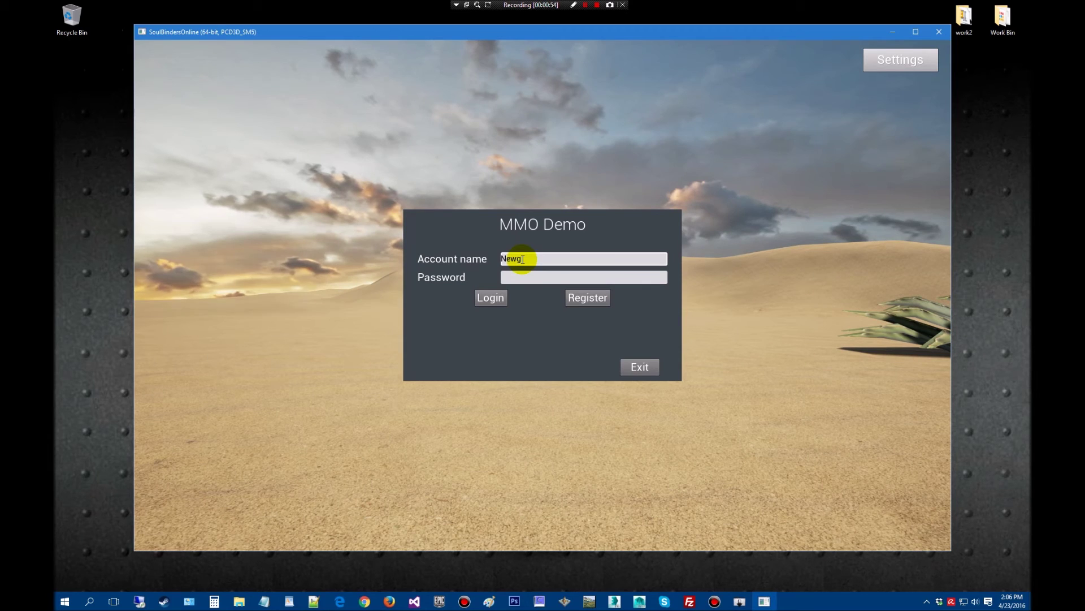
type("uy")
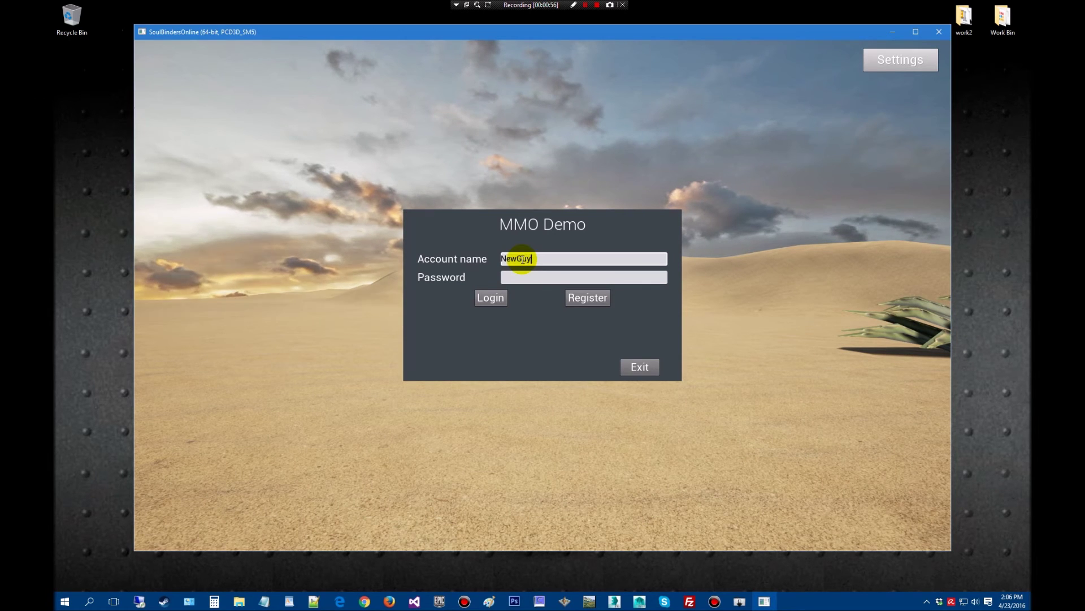
left_click(540, 277)
type("••••••••")
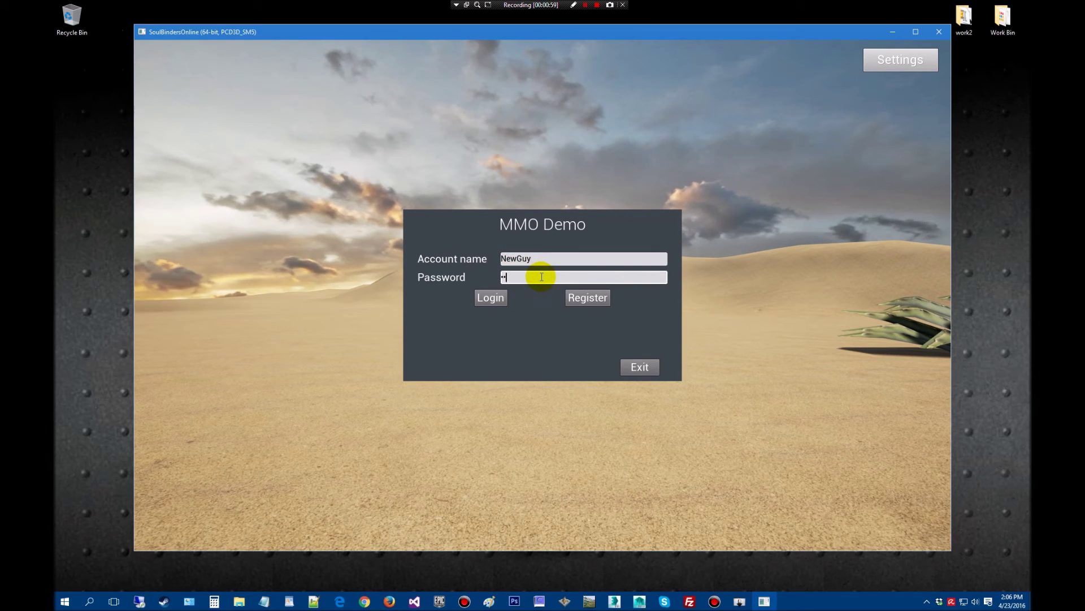
left_click(491, 298)
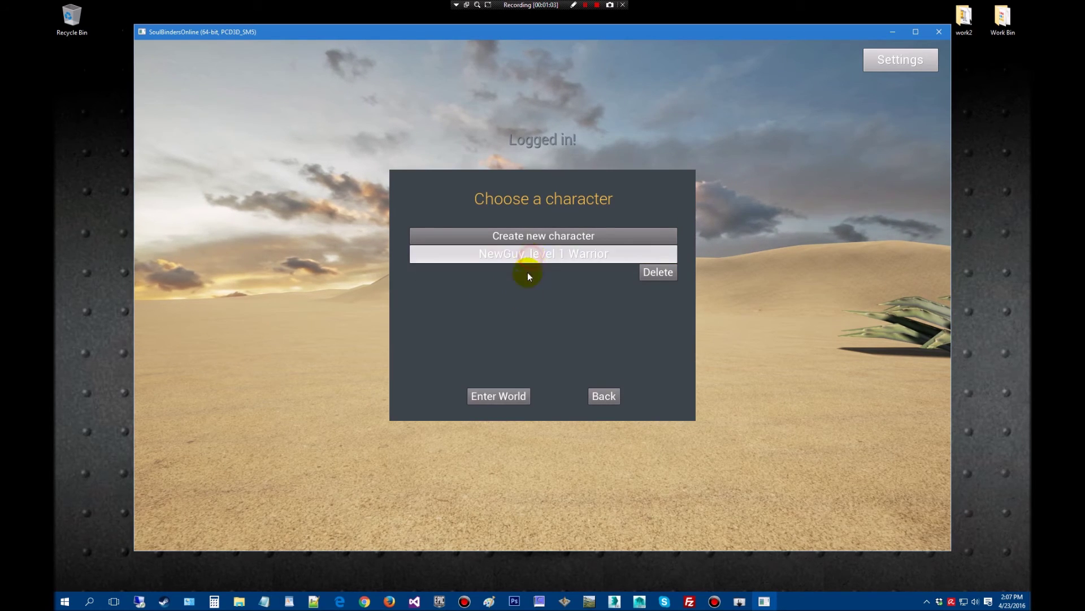
- Enter the world with the existing level 1 Warrior character and try walking forward and turning the camera
left_click(527, 255)
left_click(495, 396)
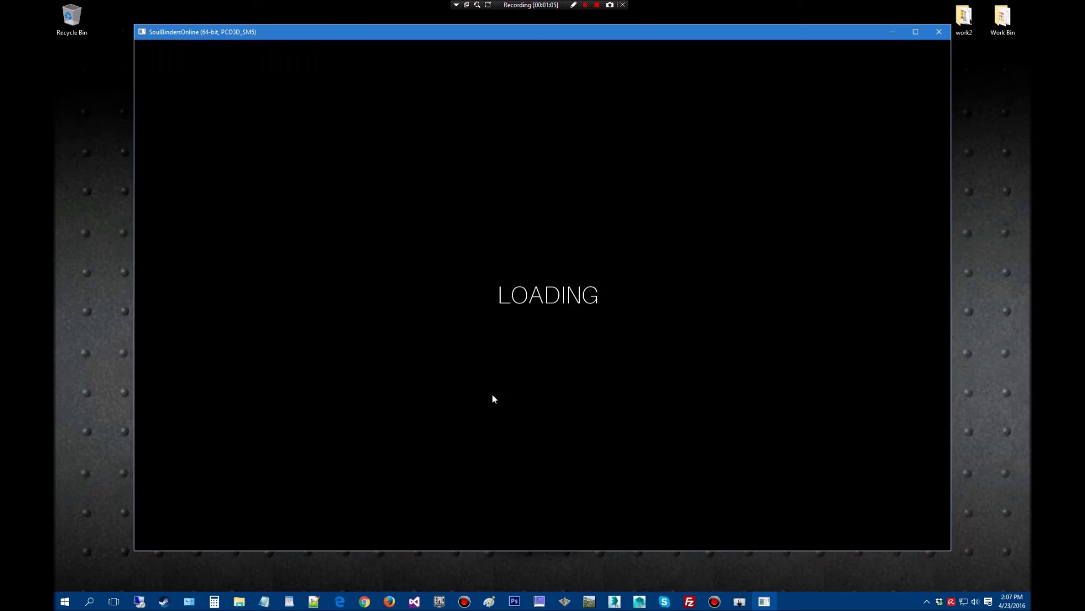
left_click_drag(492, 399, 467, 363)
key("w")
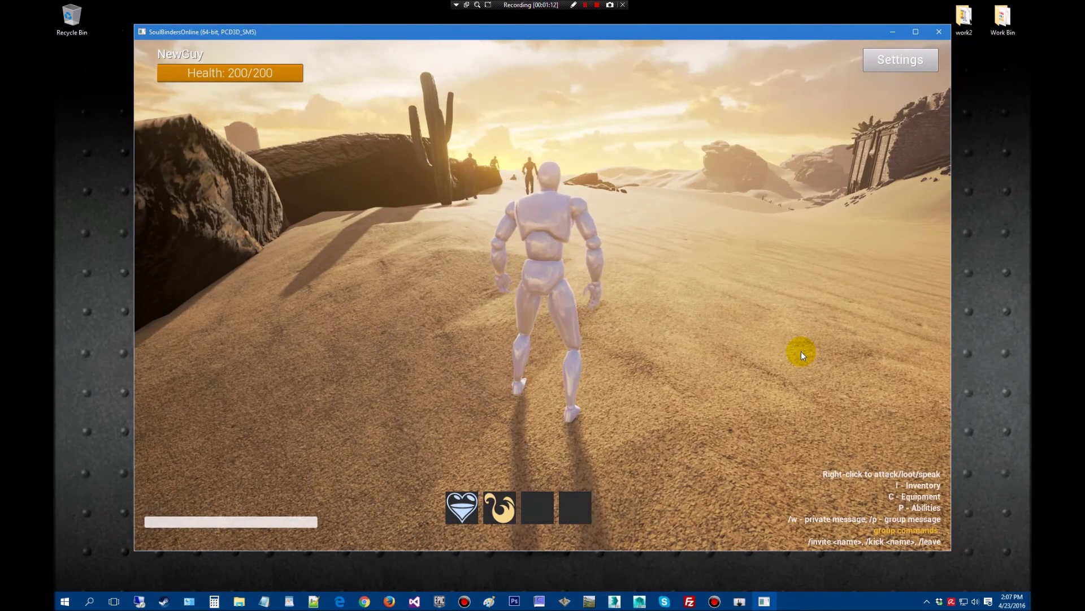
left_click_drag(801, 355, 802, 354)
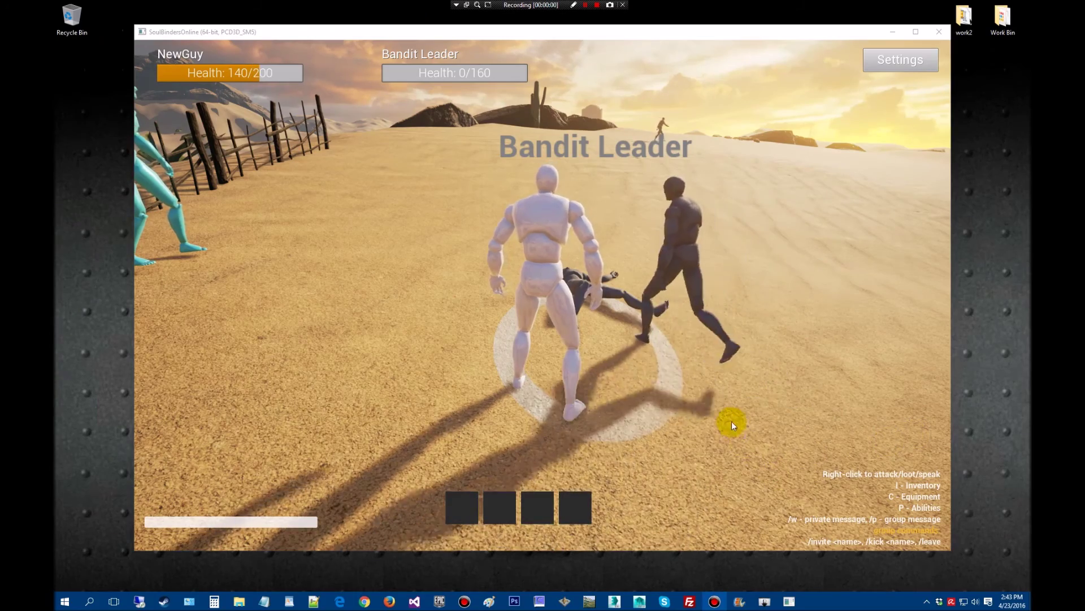
- Look around the desert village and Bandit Leader area with the character, and close the game
mouse_move(720, 376)
left_mouse_down()
mouse_move(576, 375)
mouse_move(635, 389)
mouse_move(667, 424)
mouse_move(590, 424)
mouse_move(814, 424)
mouse_move(656, 415)
left_mouse_up()
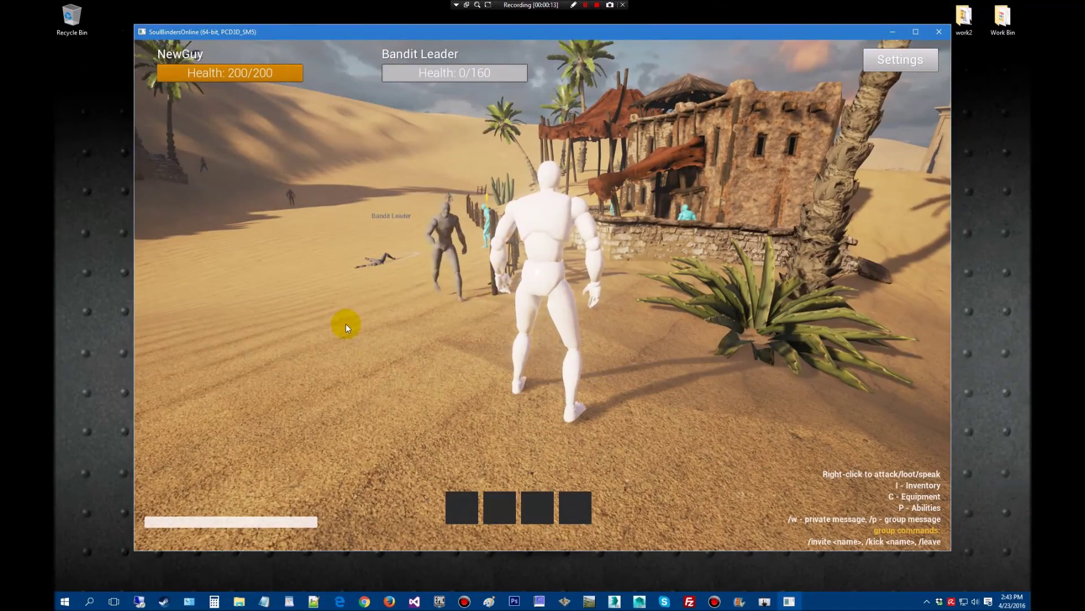
left_click_drag(627, 380, 724, 380)
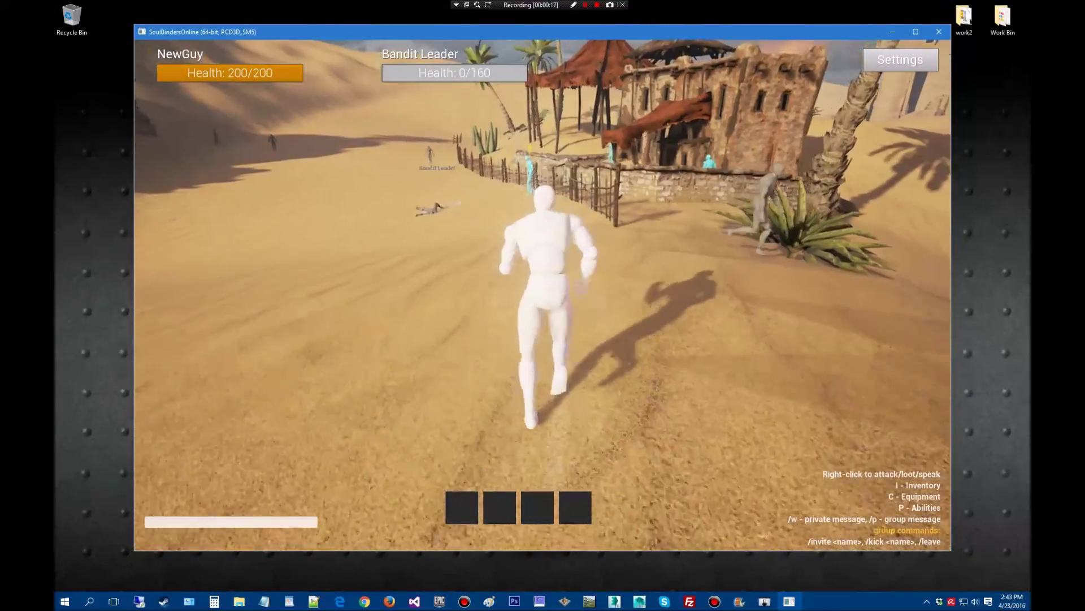
left_click(719, 367)
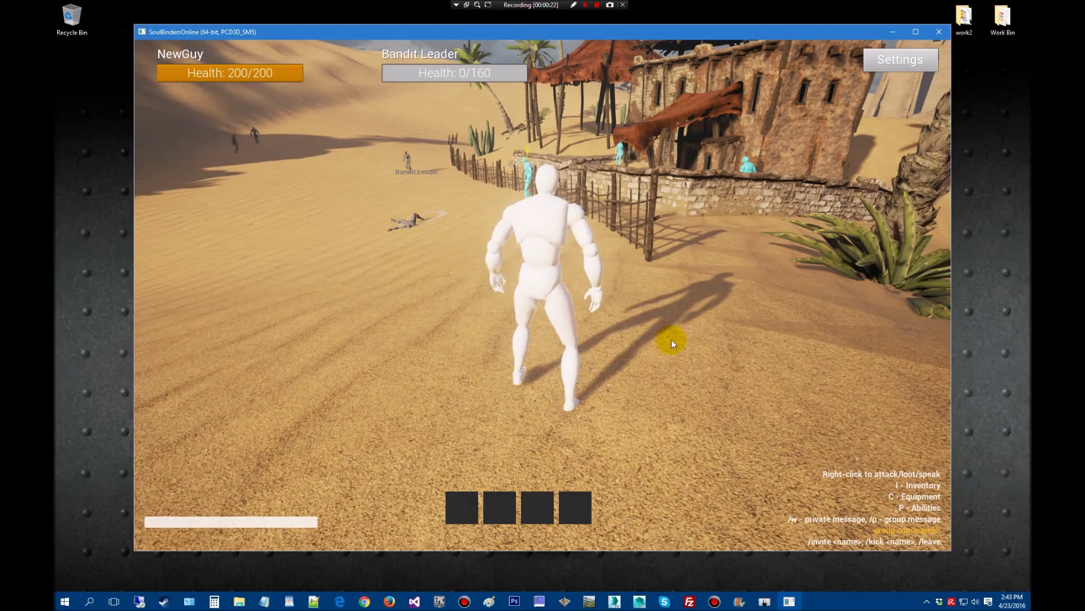
left_click(673, 338)
left_click_drag(673, 338, 642, 298)
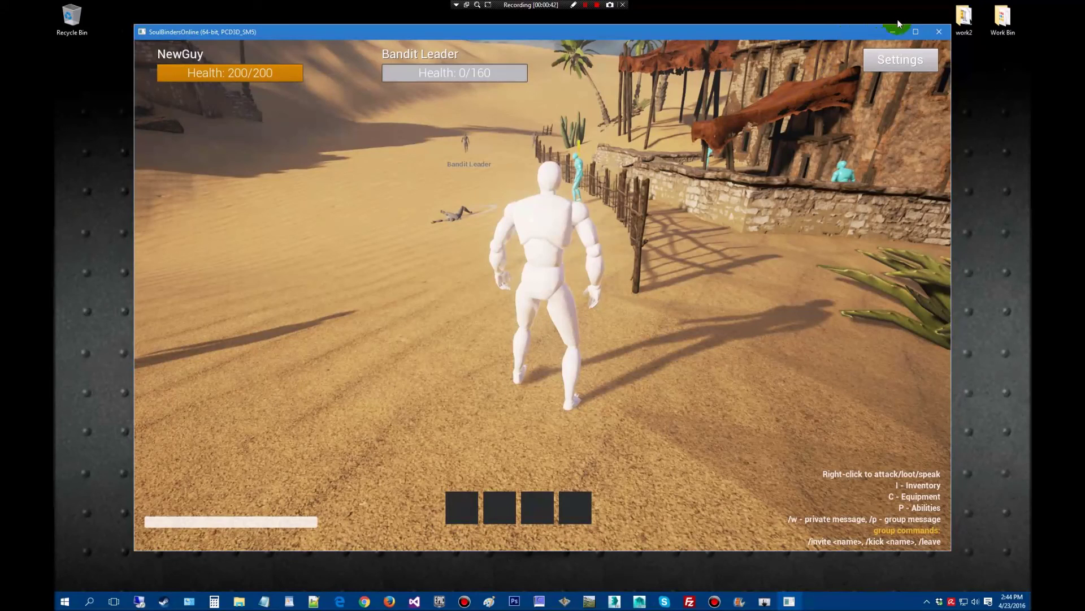
left_click(939, 31)
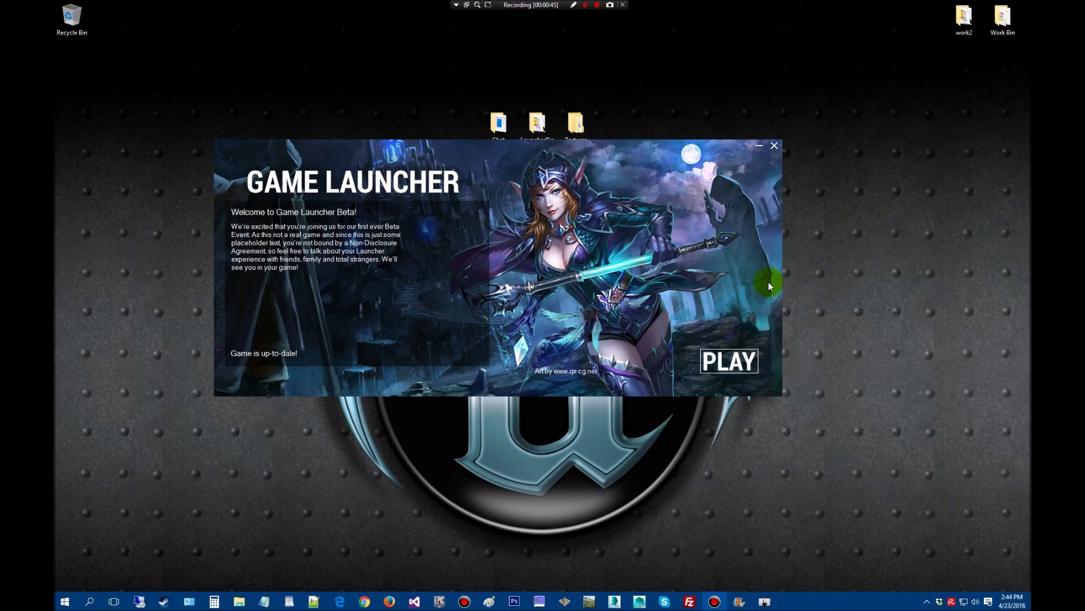